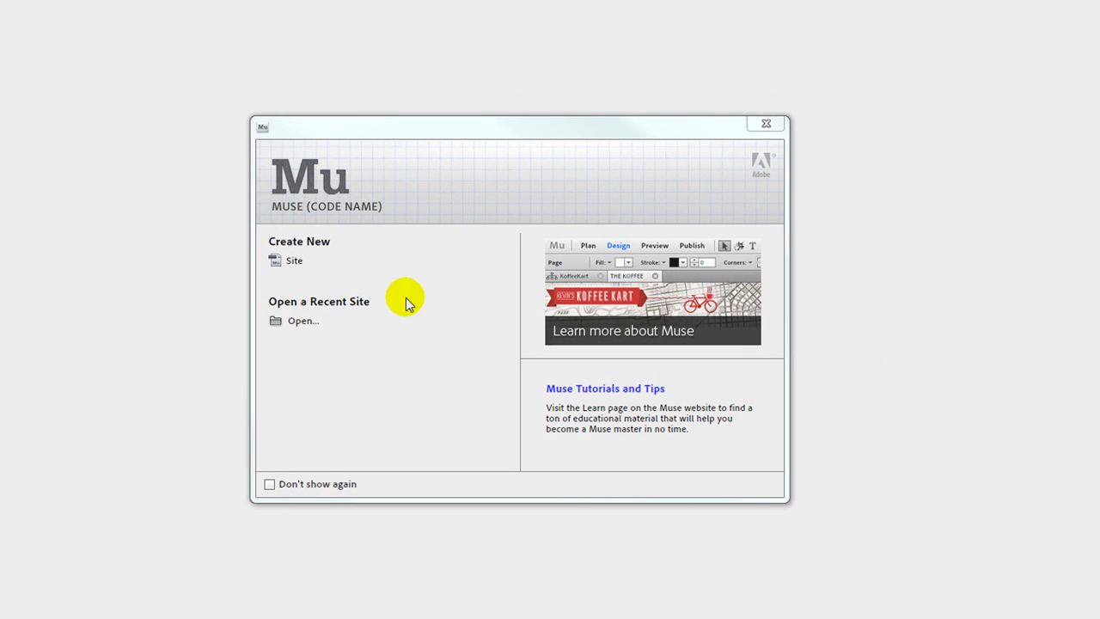
- Create a new site with four columns, keeping the 960 page width and 500 minimum height
{"action": "left_click", "coordinate": [322, 267]}
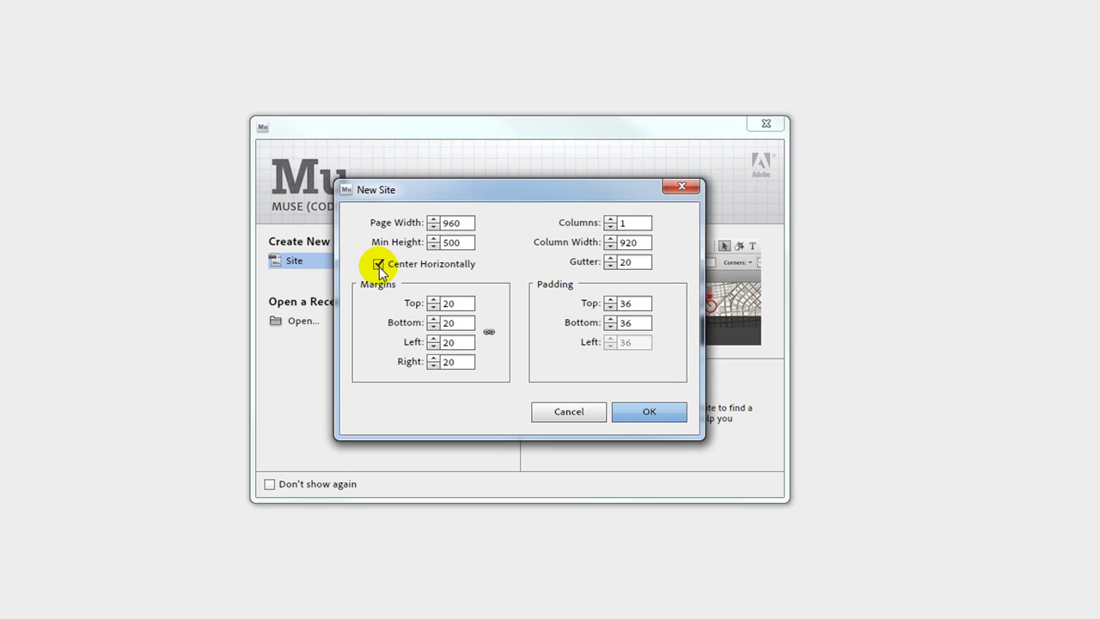
{"action": "left_click", "coordinate": [610, 220]}
{"action": "left_click", "coordinate": [611, 220]}
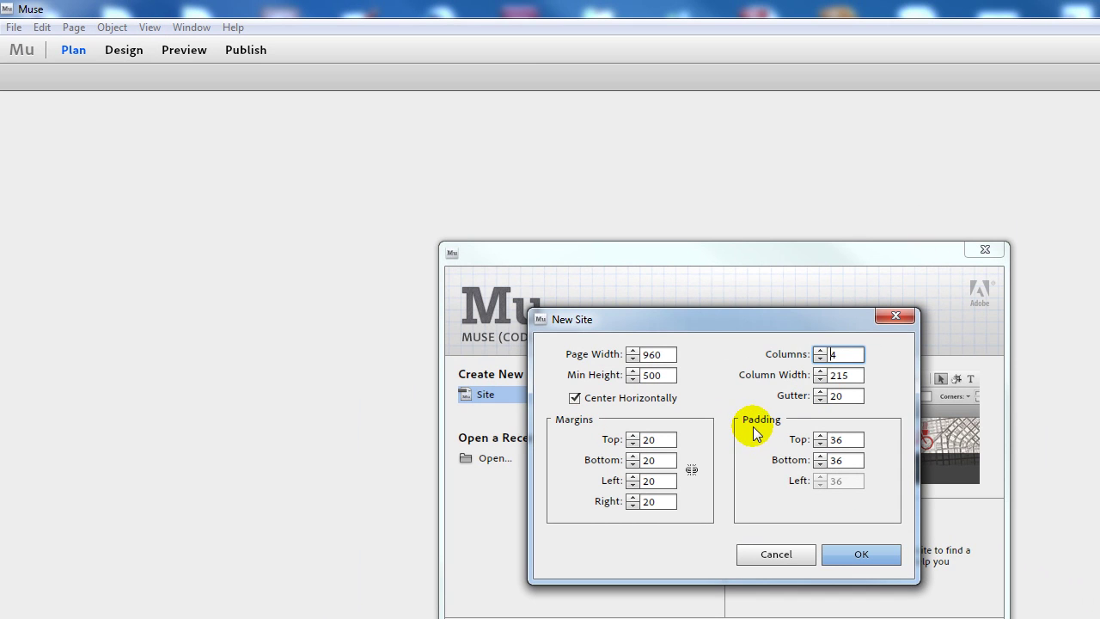
{"action": "left_click", "coordinate": [869, 554]}
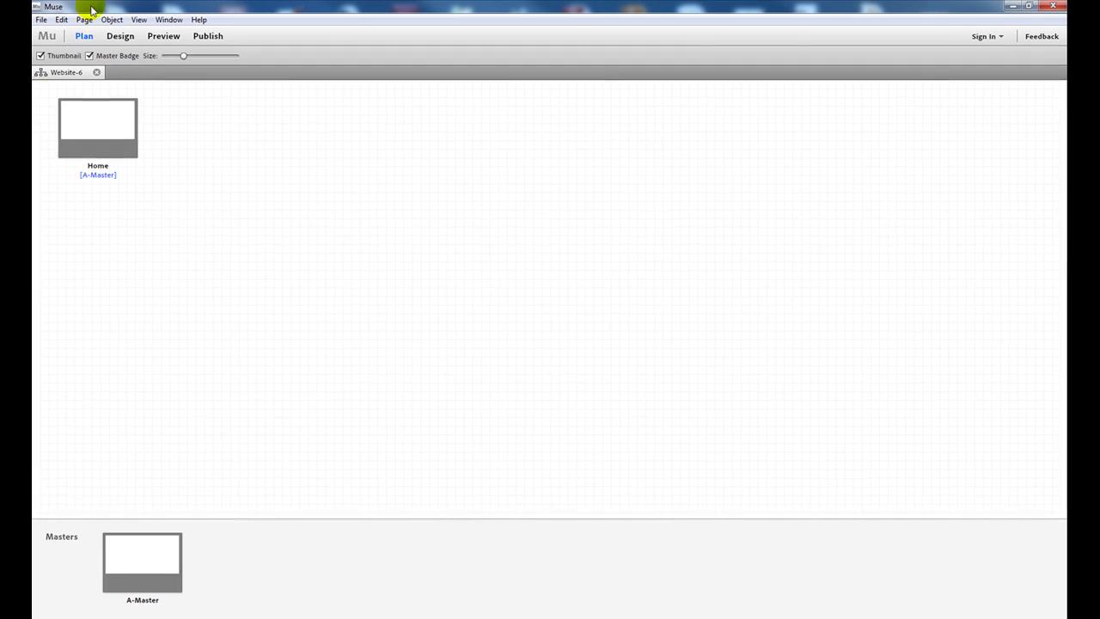
- Open the Home page in Design view and preview the empty page
{"action": "left_click", "coordinate": [117, 35]}
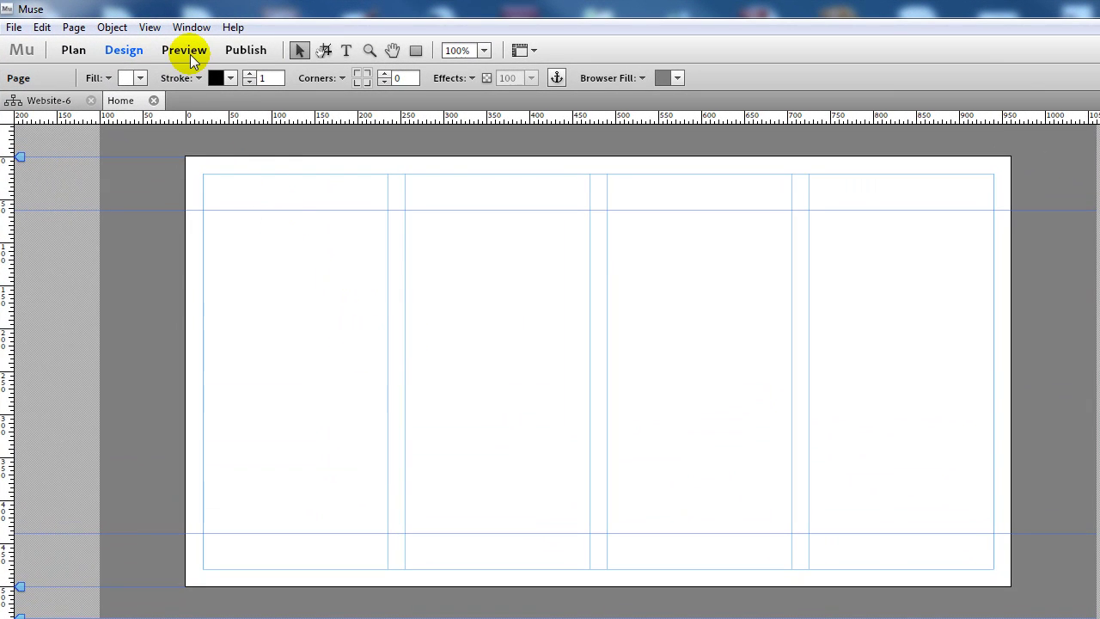
{"action": "left_click", "coordinate": [189, 54]}
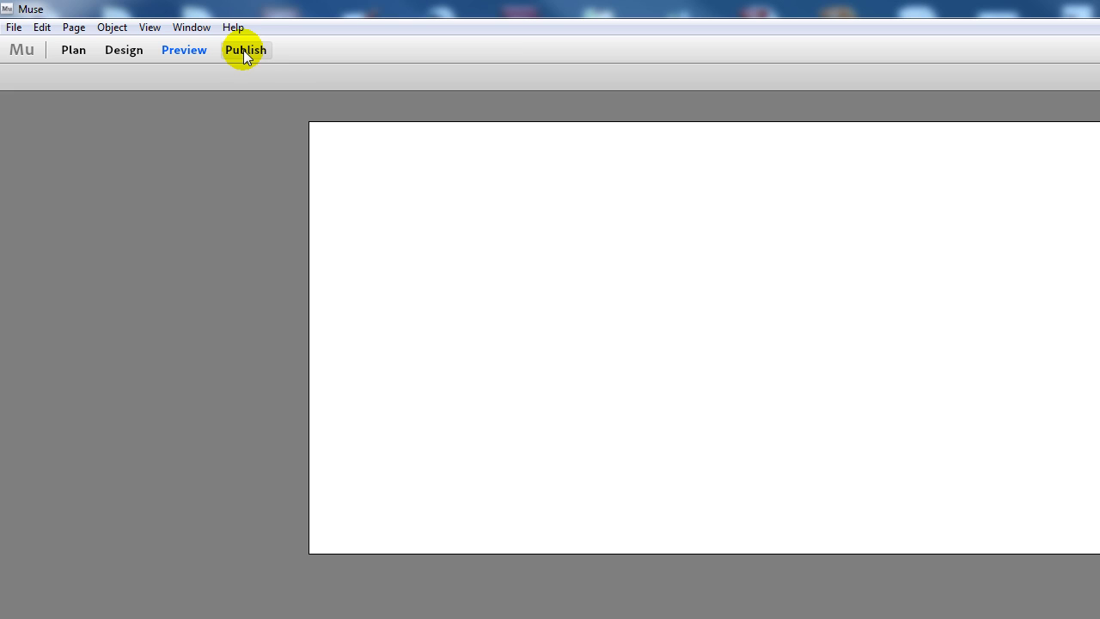
{"action": "left_click", "coordinate": [13, 27]}
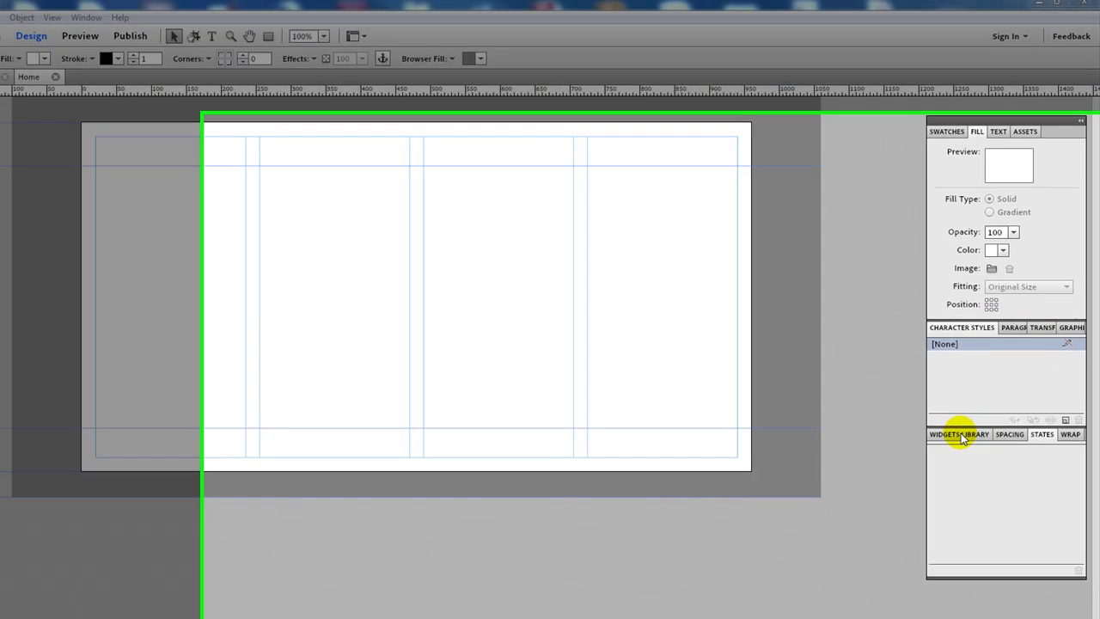
- Place an Accordion widget from the widgets library in the page's first column and narrow it to a width of 215
{"action": "left_click", "coordinate": [963, 436]}
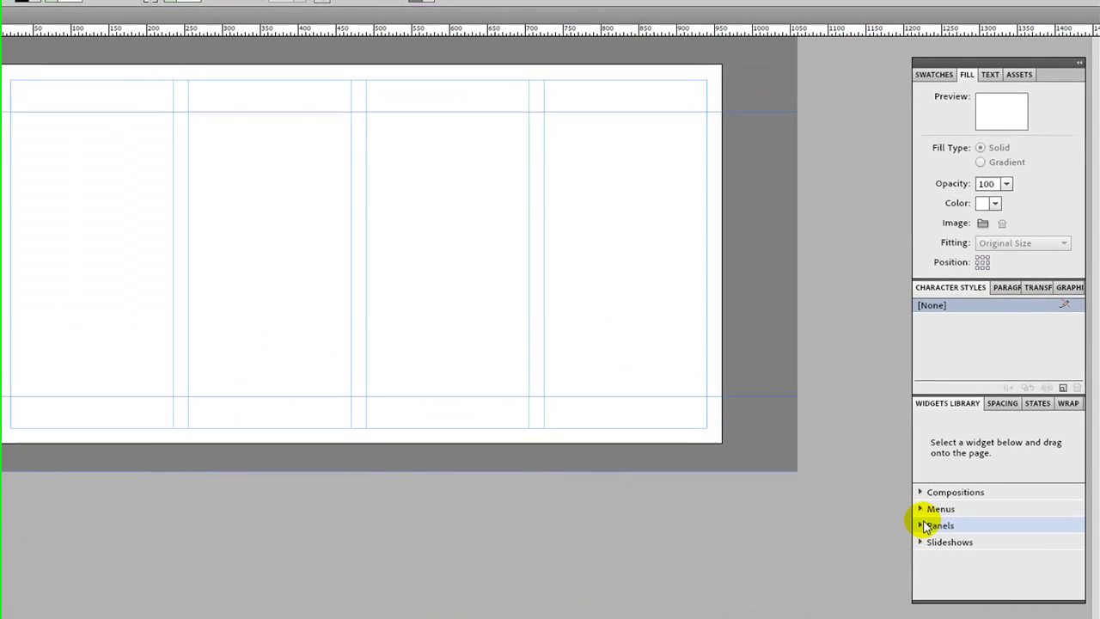
{"action": "left_click", "coordinate": [923, 487]}
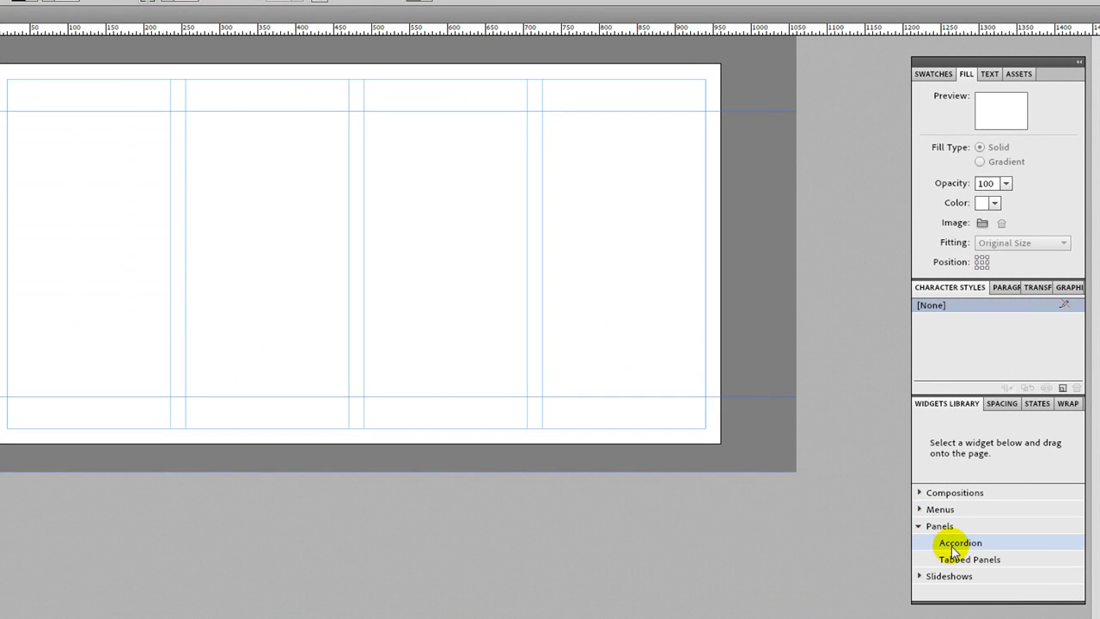
{"action": "left_click_drag", "start_coordinate": [961, 544], "coordinate": [56, 133]}
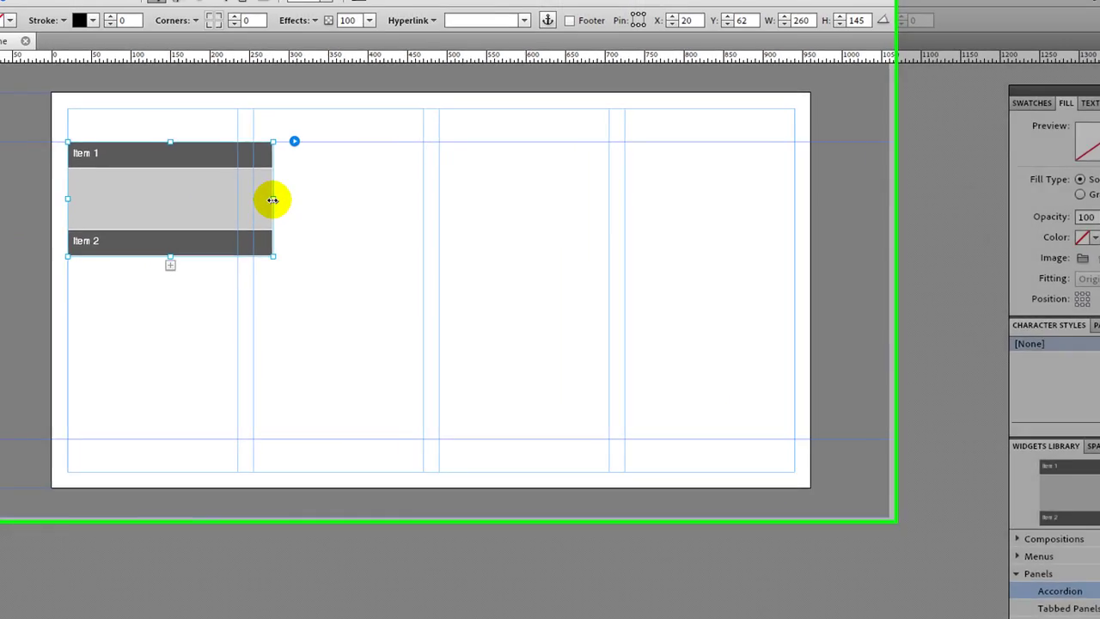
{"action": "left_click_drag", "start_coordinate": [204, 172], "coordinate": [164, 165]}
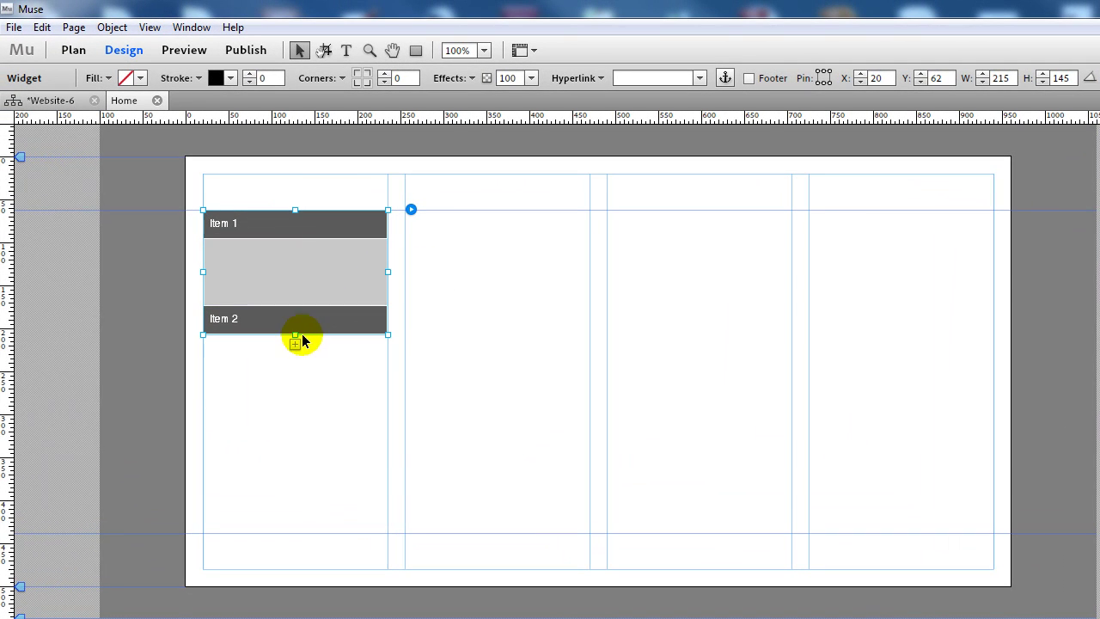
- Stretch the accordion along the first column to a height of 465, with its top edge at Y 60
{"action": "left_click_drag", "start_coordinate": [295, 336], "coordinate": [316, 552]}
{"action": "left_click", "coordinate": [236, 528]}
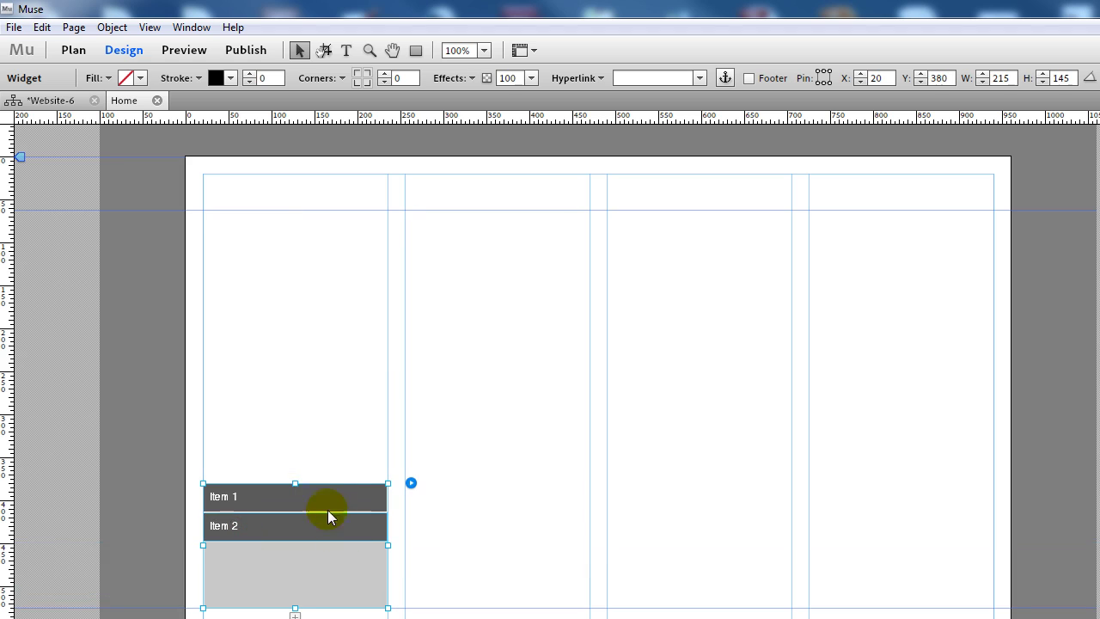
{"action": "left_click_drag", "start_coordinate": [294, 483], "coordinate": [332, 212]}
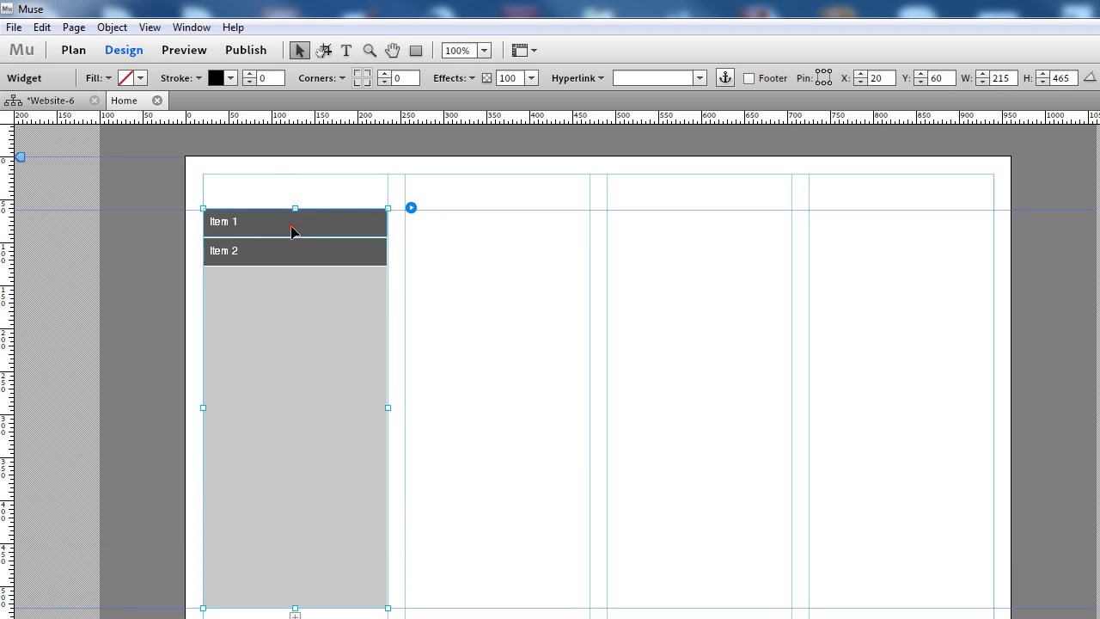
- Add a third item to the accordion below Item 2
{"action": "left_click", "coordinate": [293, 230]}
{"action": "left_click", "coordinate": [291, 528]}
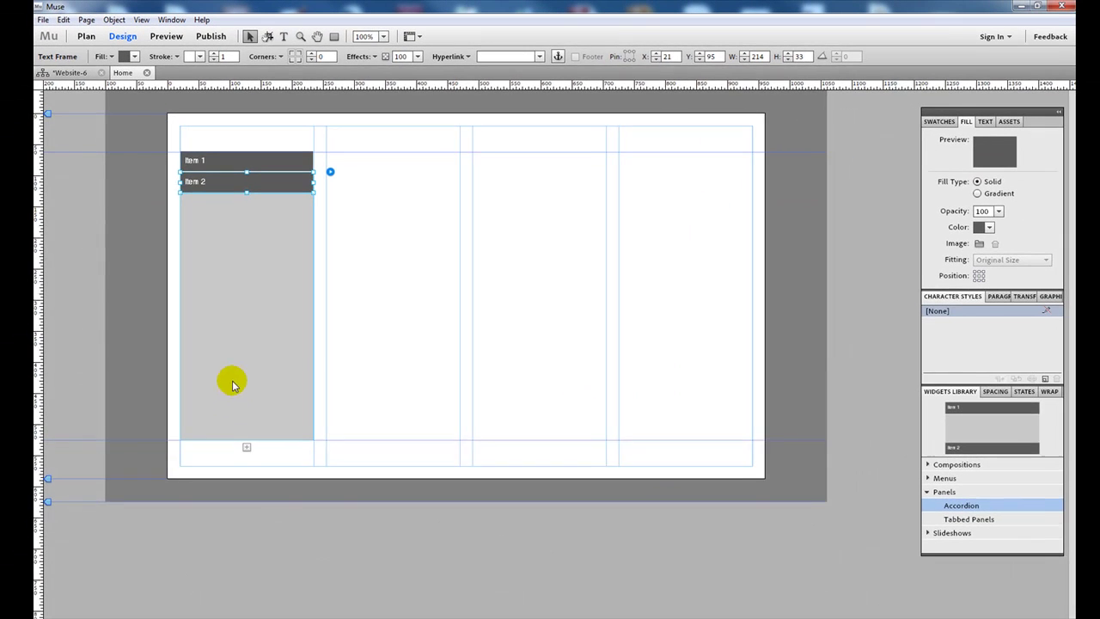
{"action": "left_click", "coordinate": [245, 445]}
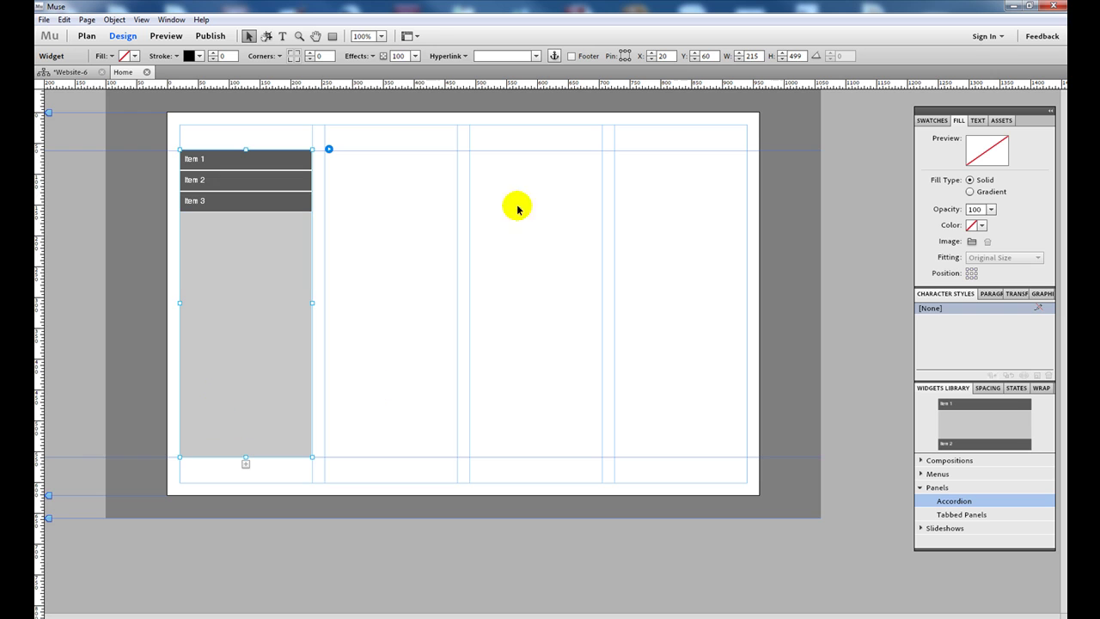
- Draw a text frame of 186 × 359 px in the Item 3 panel and enter "adss adf awe fads fads 3"
{"action": "left_click", "coordinate": [282, 36]}
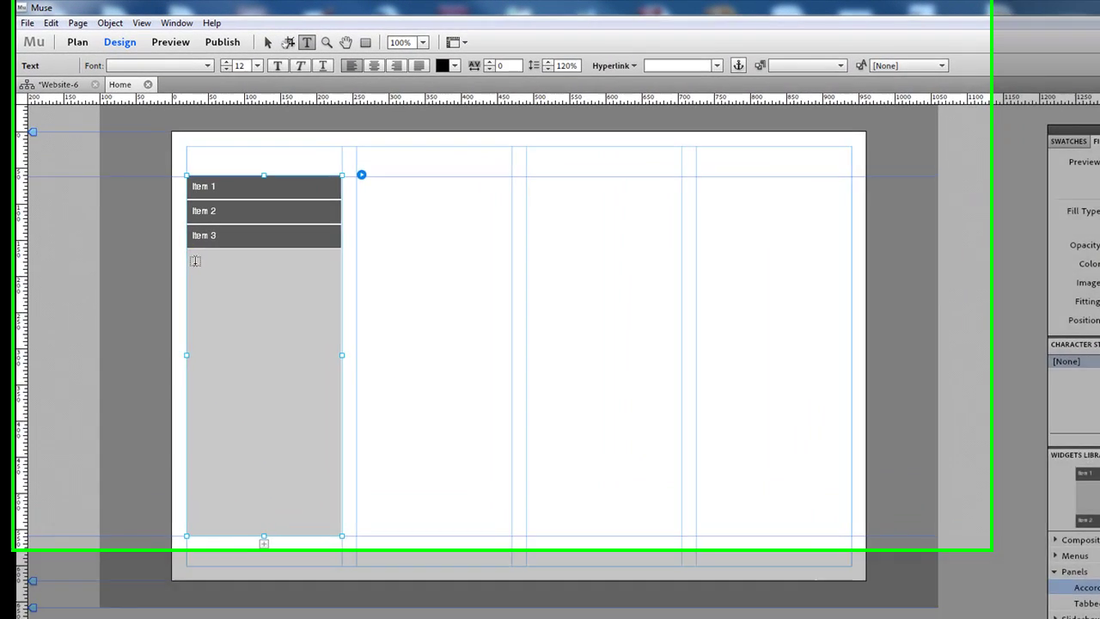
{"action": "left_click_drag", "start_coordinate": [184, 226], "coordinate": [302, 447]}
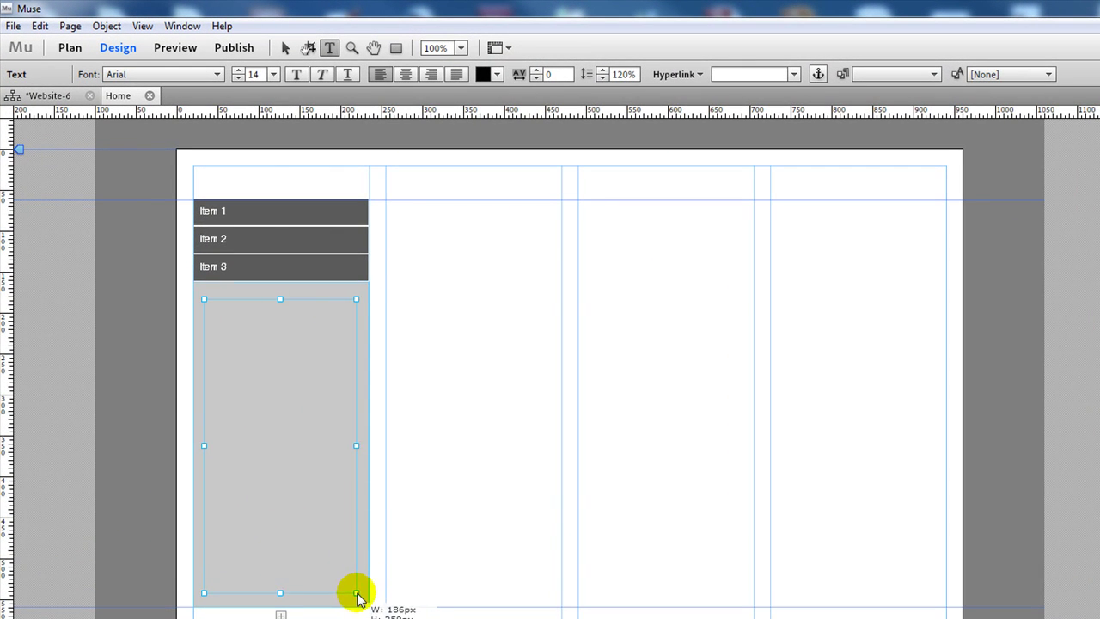
{"action": "left_click_drag", "start_coordinate": [358, 595], "coordinate": [358, 595]}
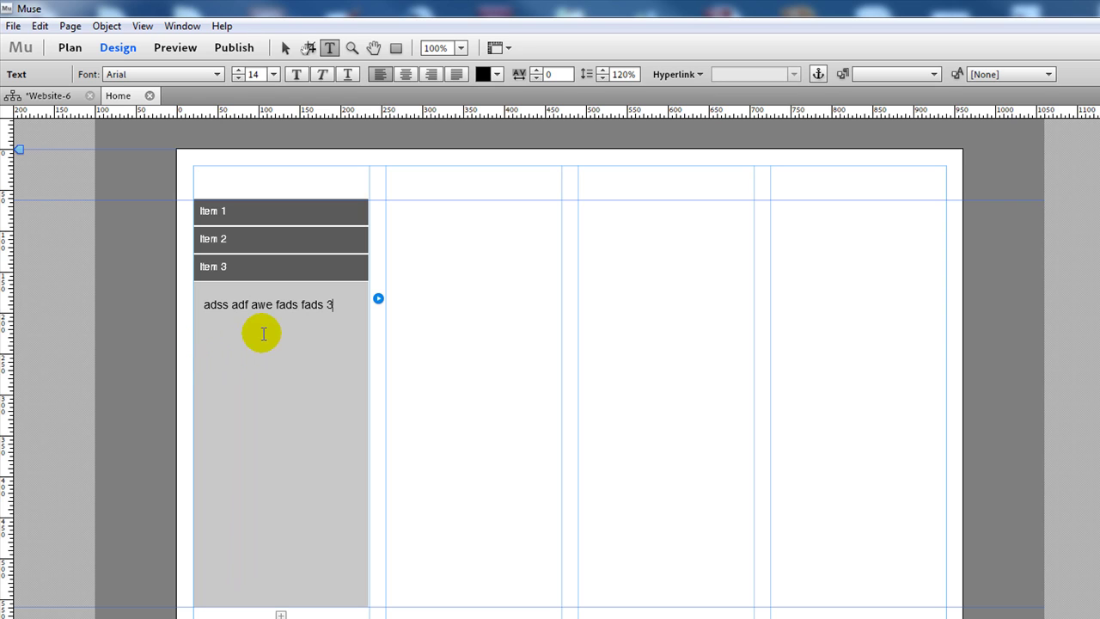
- Copy the Item 3 text frame into the Item 2 panel and change its final number to 2
{"action": "left_click", "coordinate": [283, 47]}
{"action": "left_click", "coordinate": [296, 309]}
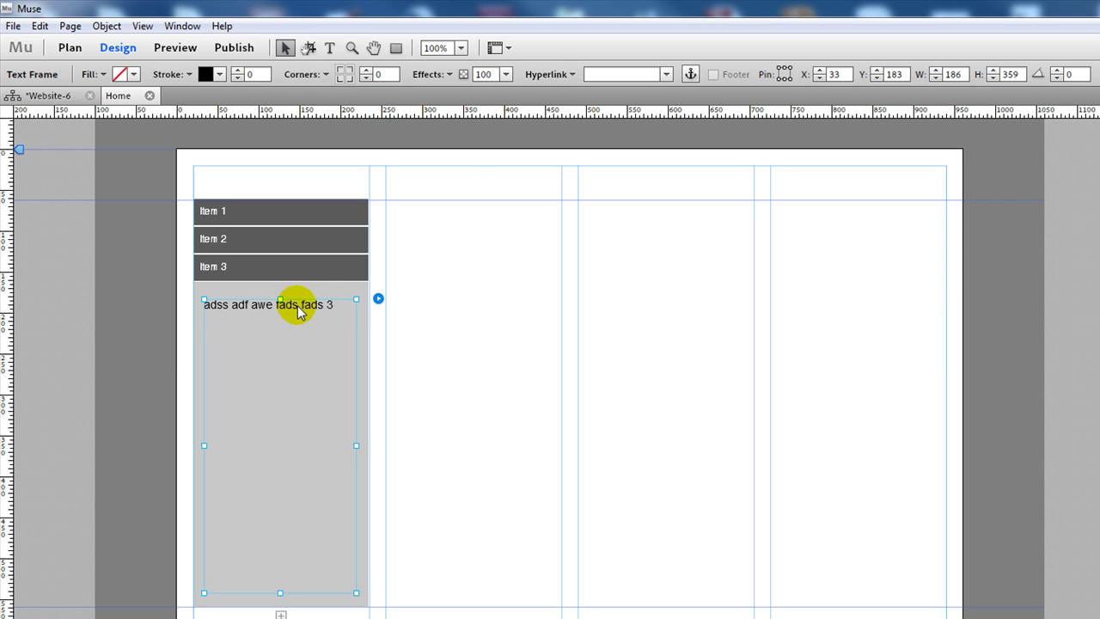
{"action": "left_click", "coordinate": [243, 244]}
{"action": "key", "text": "ctrl+z"}
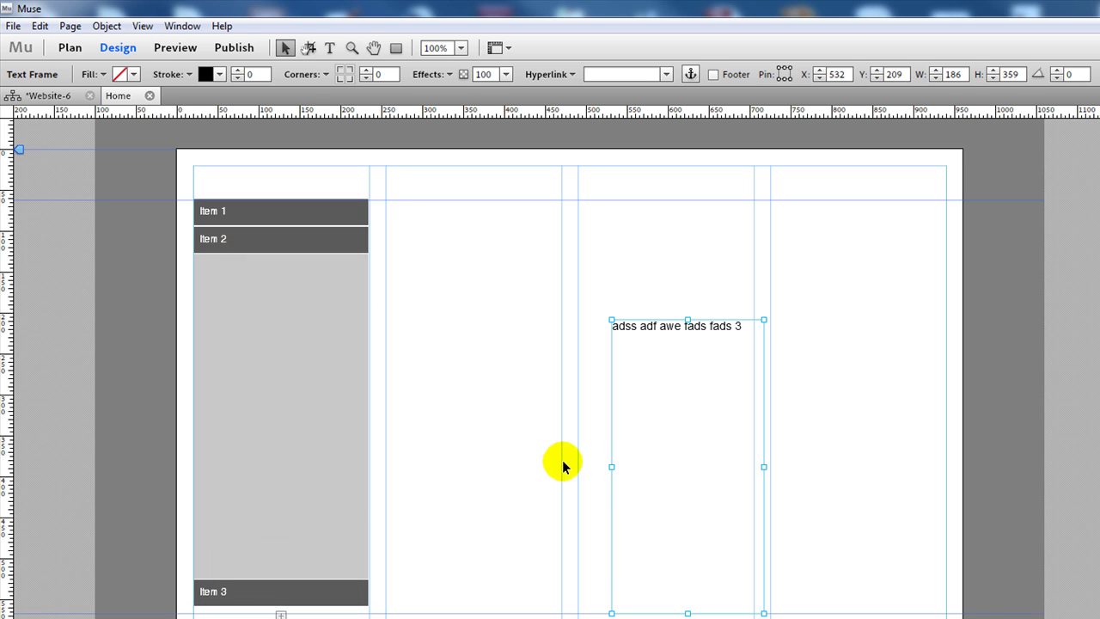
{"action": "left_click_drag", "start_coordinate": [643, 336], "coordinate": [341, 274]}
{"action": "double_click", "coordinate": [323, 277]}
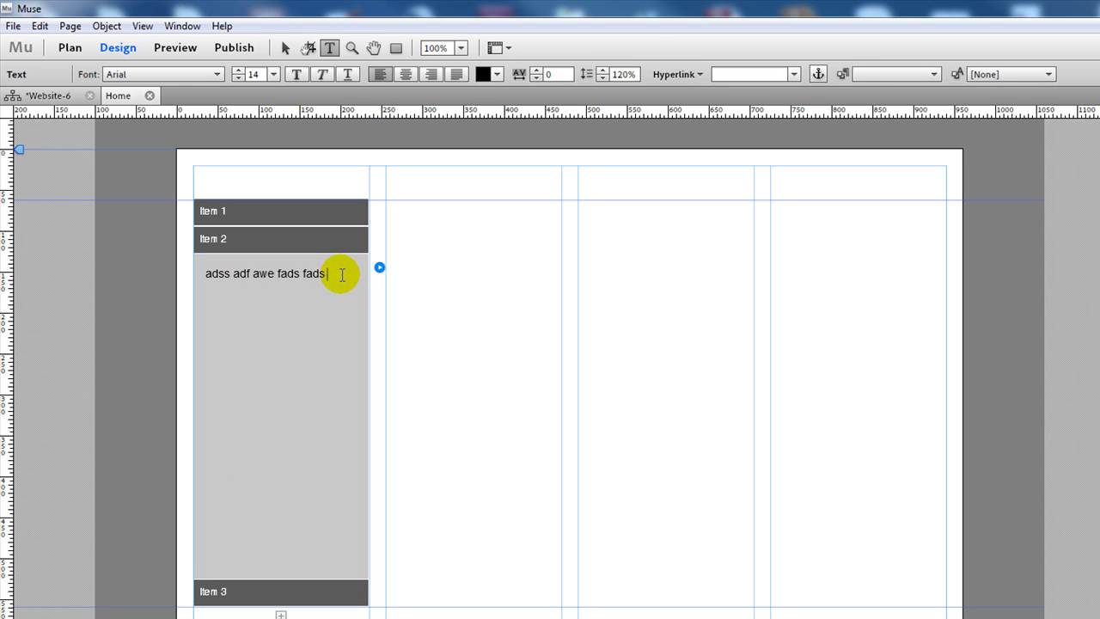
{"action": "type", "text": "2"}
{"action": "left_click", "coordinate": [330, 52]}
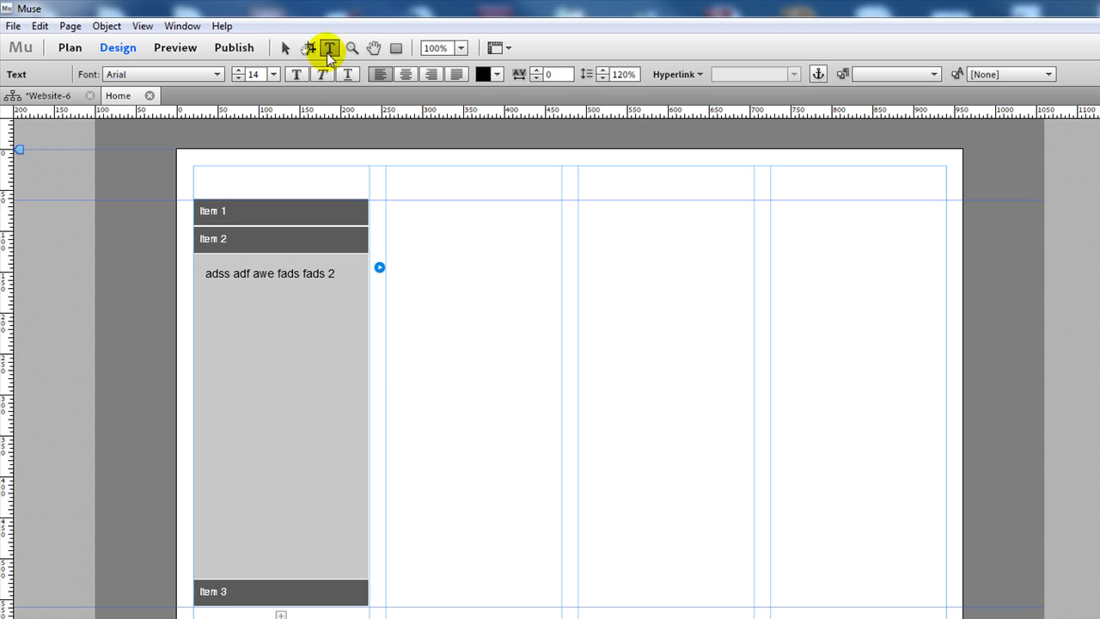
- Paste another copy of the text frame into the Item 1 panel and shorten it to a height of 334
{"action": "left_click", "coordinate": [284, 47]}
{"action": "left_click", "coordinate": [225, 211]}
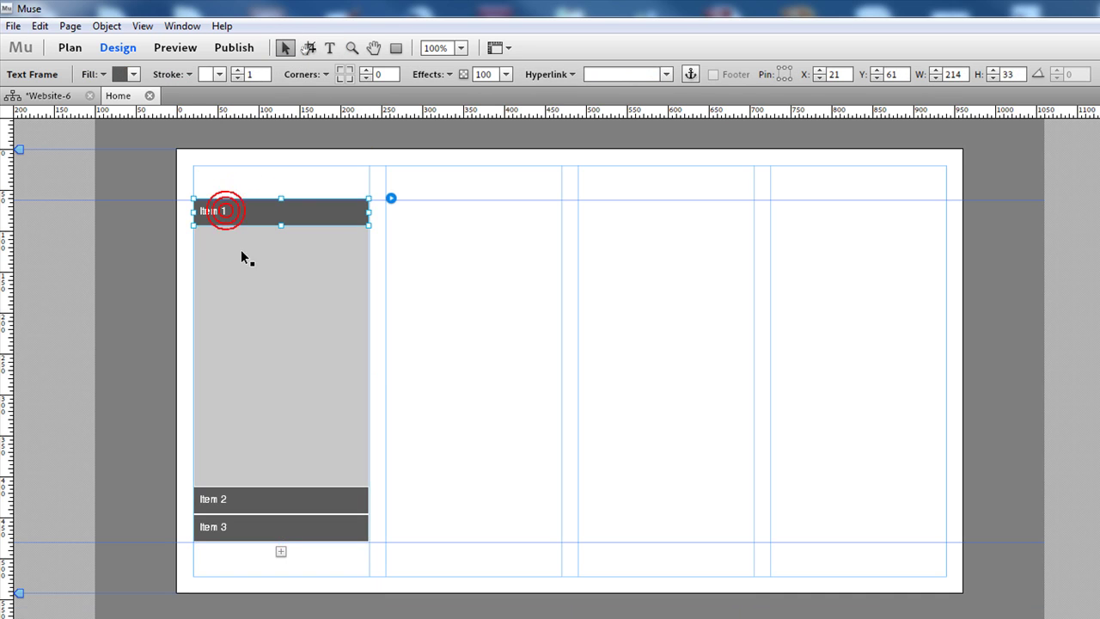
{"action": "key", "text": "ctrl+v"}
{"action": "left_click_drag", "start_coordinate": [688, 346], "coordinate": [283, 266]}
{"action": "left_click_drag", "start_coordinate": [282, 526], "coordinate": [284, 511]}
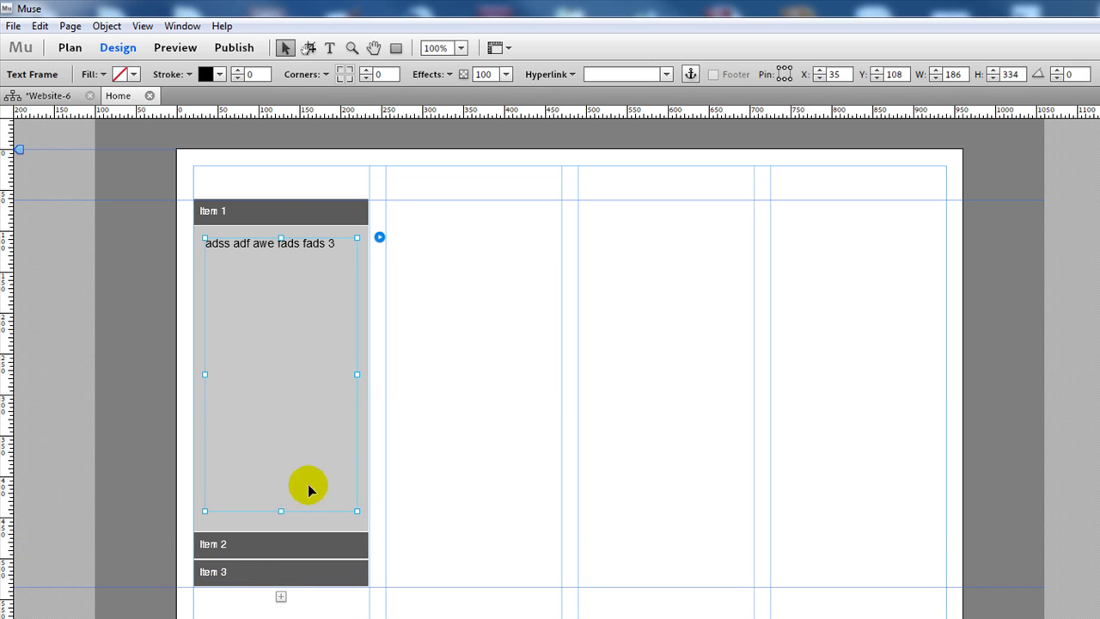
- Change the final number of the Item 1 panel's text to 1
{"action": "double_click", "coordinate": [330, 244]}
{"action": "double_click", "coordinate": [330, 244]}
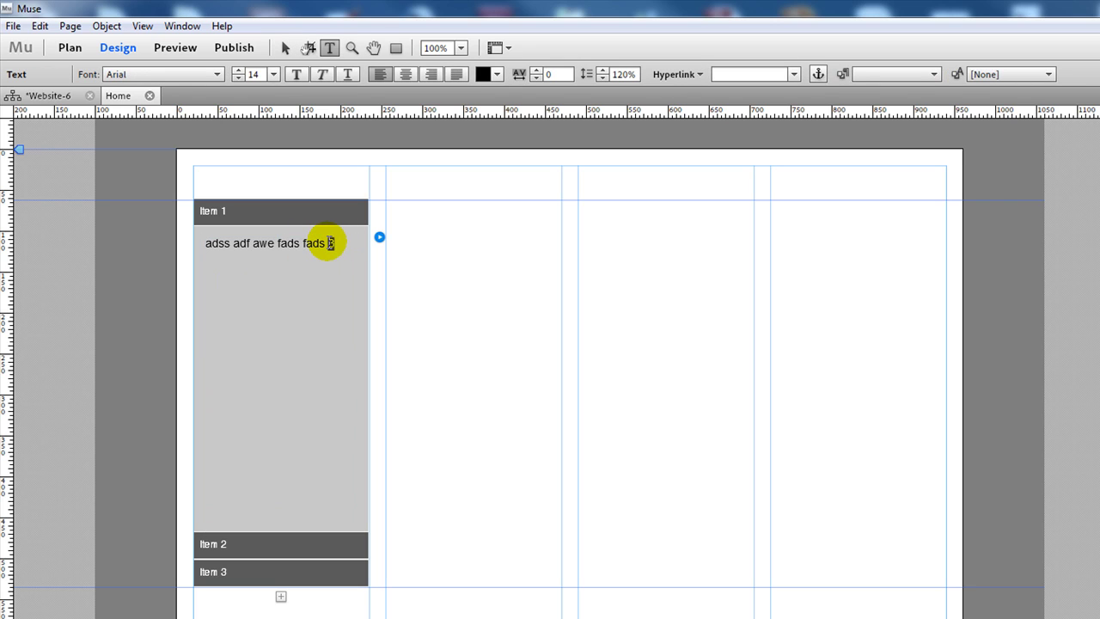
{"action": "type", "text": "1"}
{"action": "left_click", "coordinate": [285, 48]}
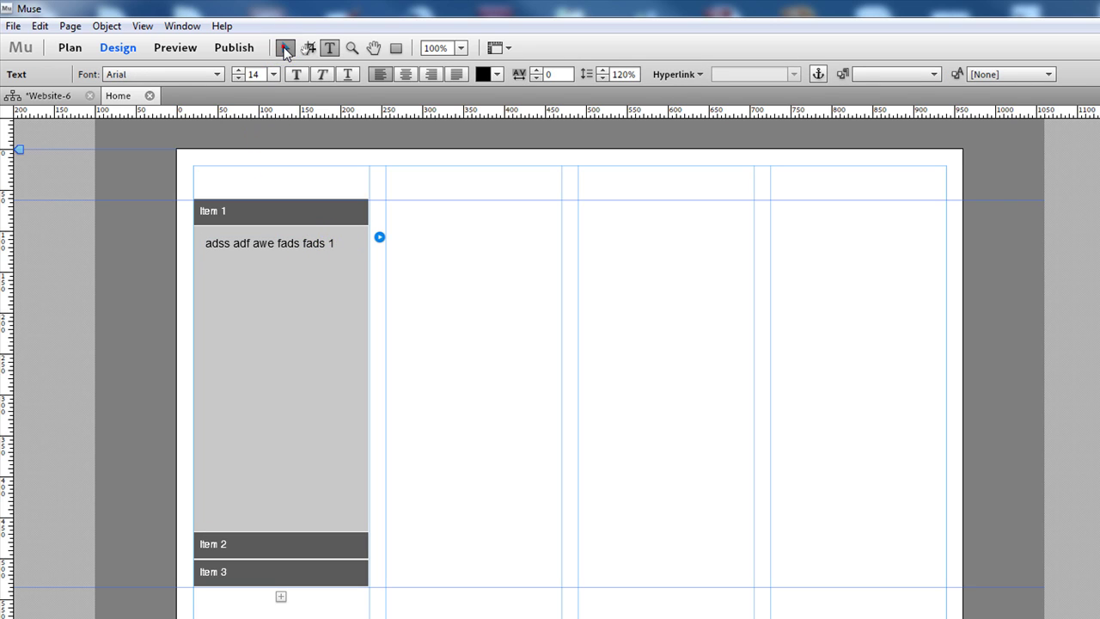
- Preview the page and test the accordion by switching between Items 1, 2 and 3
{"action": "left_click", "coordinate": [160, 47]}
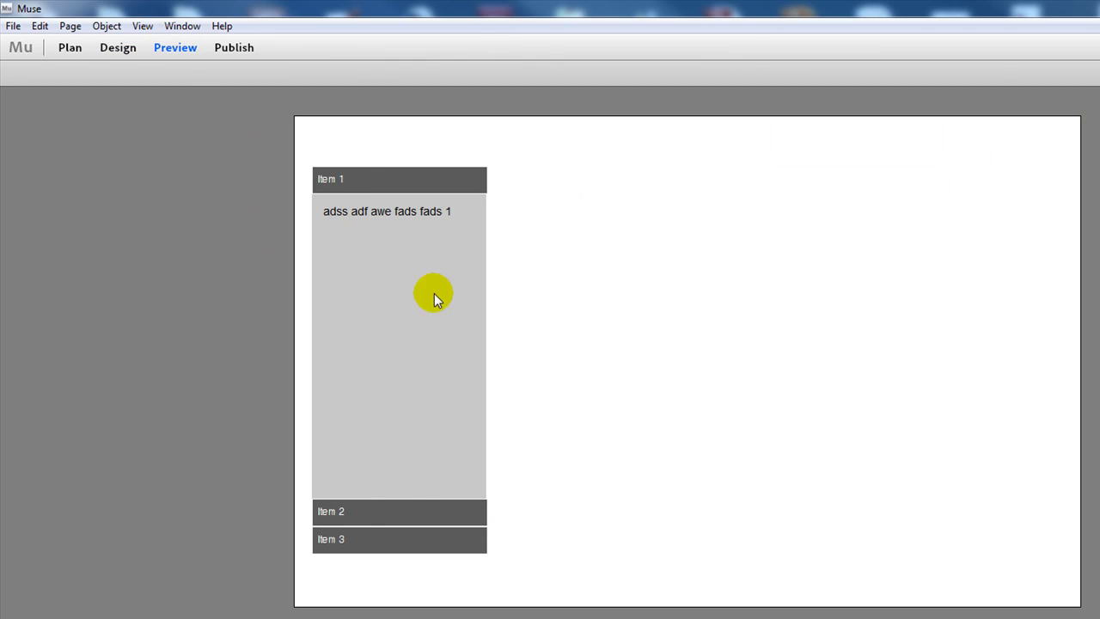
{"action": "left_click", "coordinate": [371, 514]}
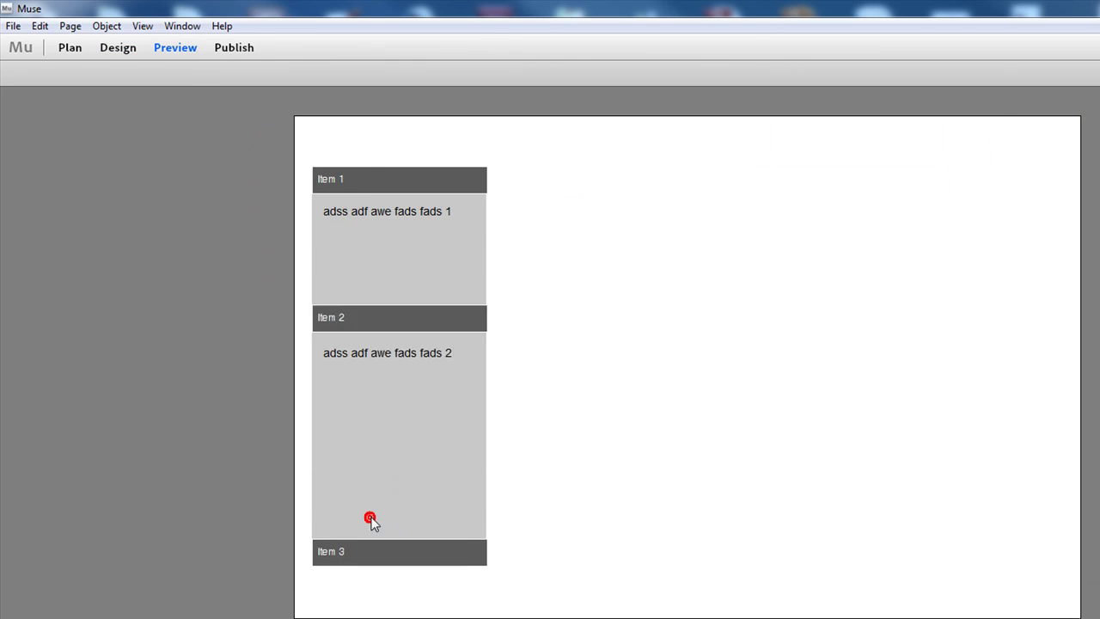
{"action": "left_click", "coordinate": [378, 567]}
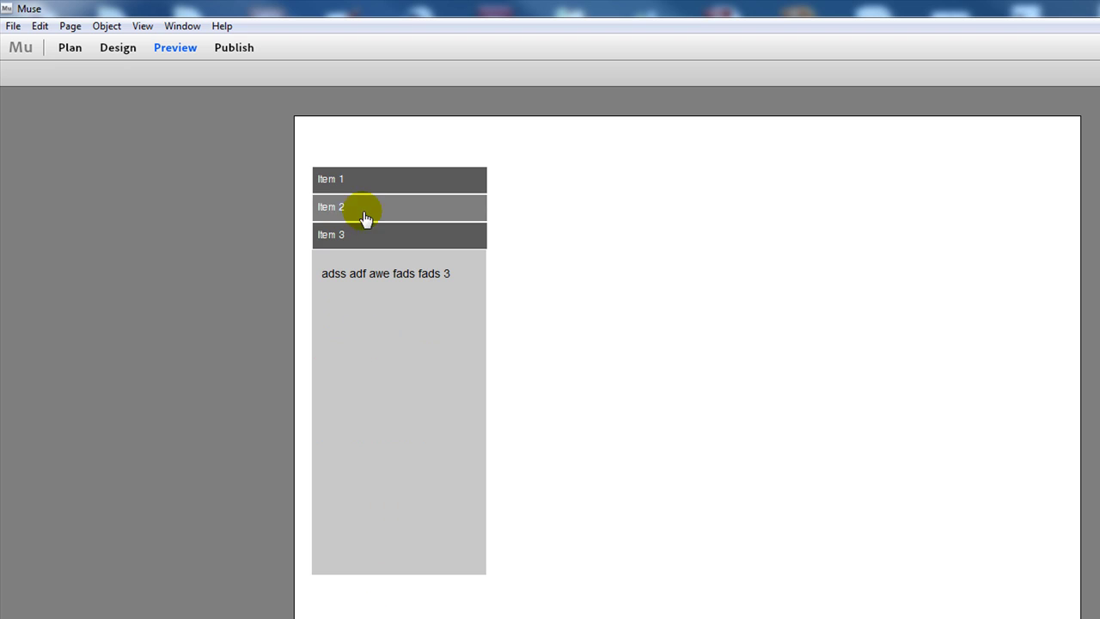
{"action": "left_click", "coordinate": [361, 179]}
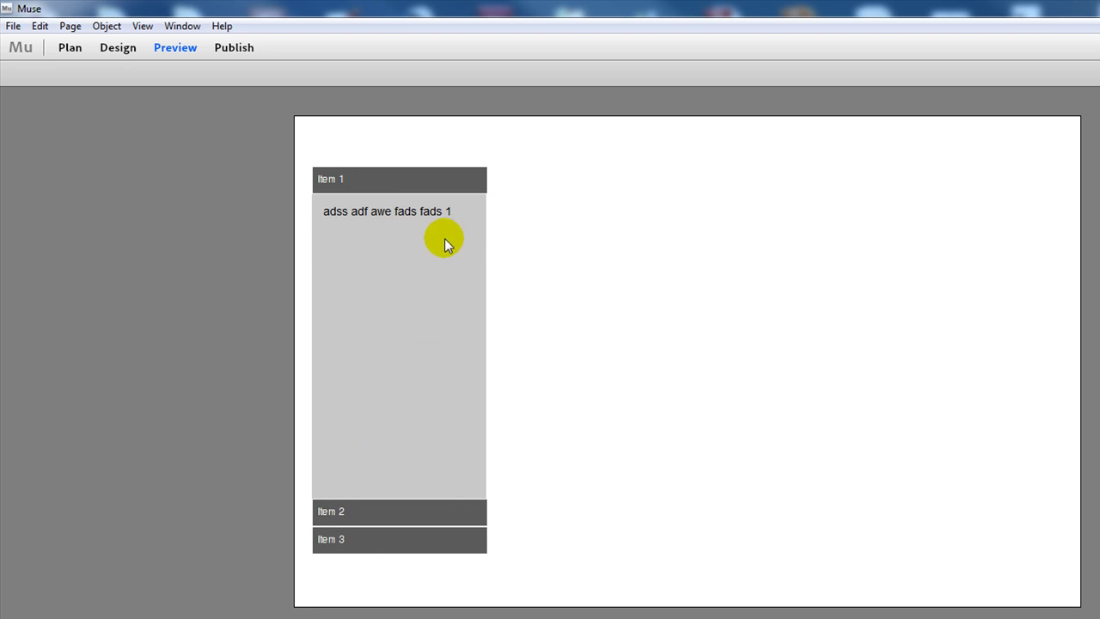
{"action": "left_click", "coordinate": [356, 516]}
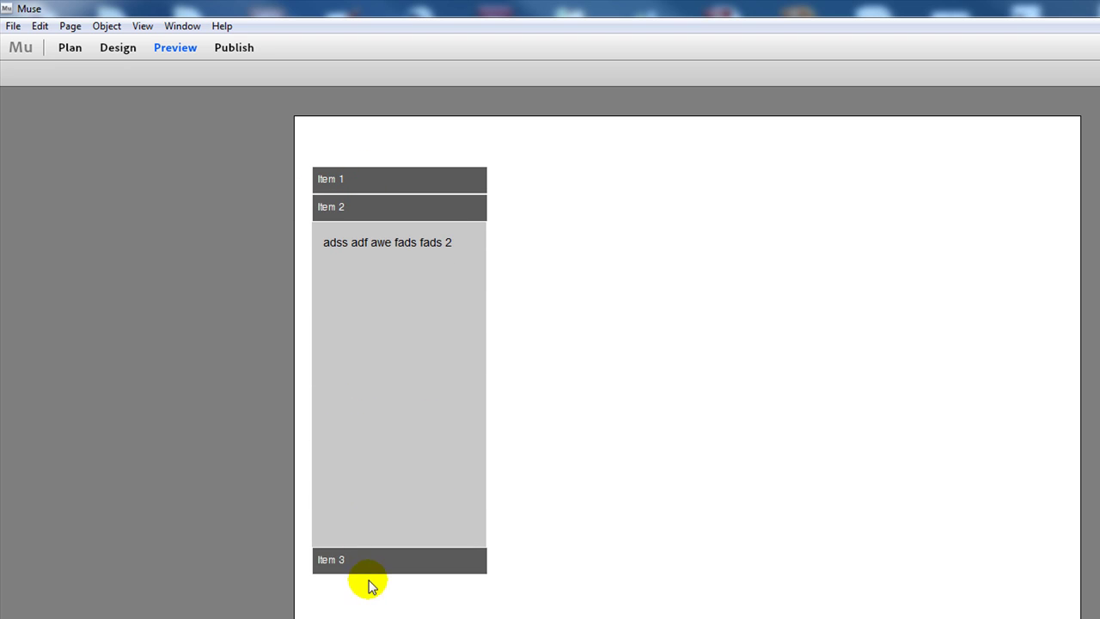
{"action": "left_click", "coordinate": [355, 568]}
{"action": "left_click", "coordinate": [359, 181]}
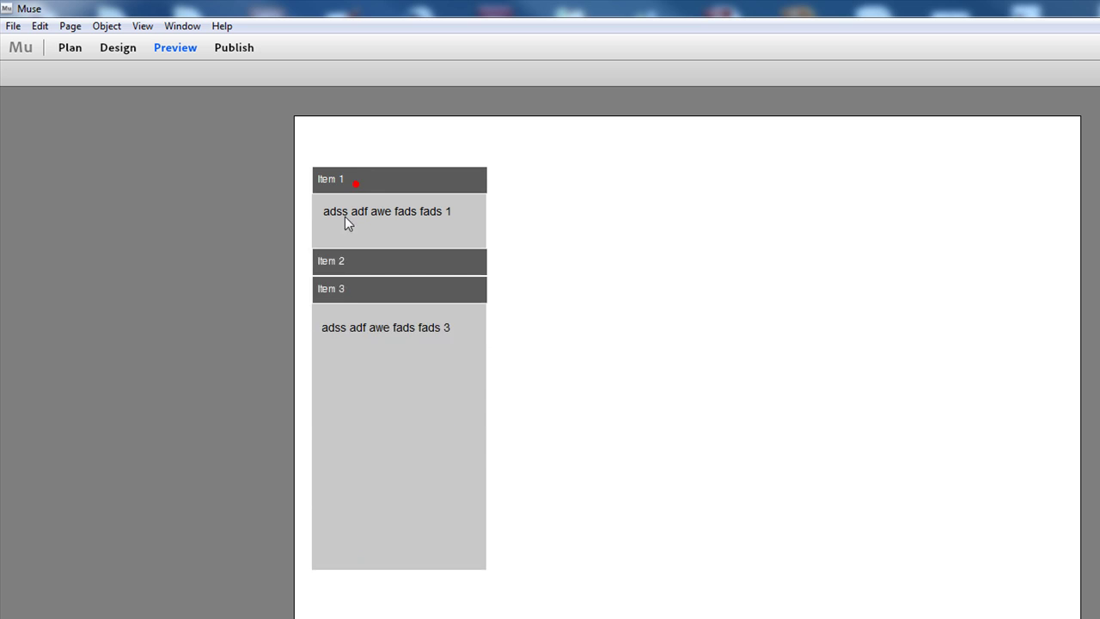
{"action": "left_click", "coordinate": [373, 511]}
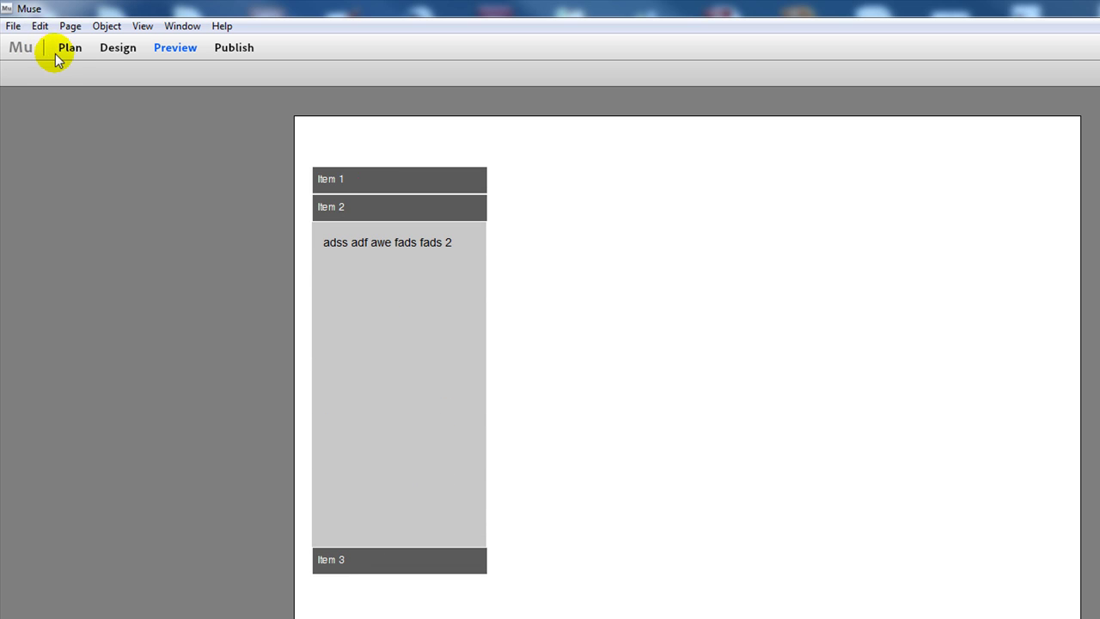
- Select the Item 1 header in Muse's design view and create a 214 by 33 pixel document in Photoshop
{"action": "left_click", "coordinate": [107, 48]}
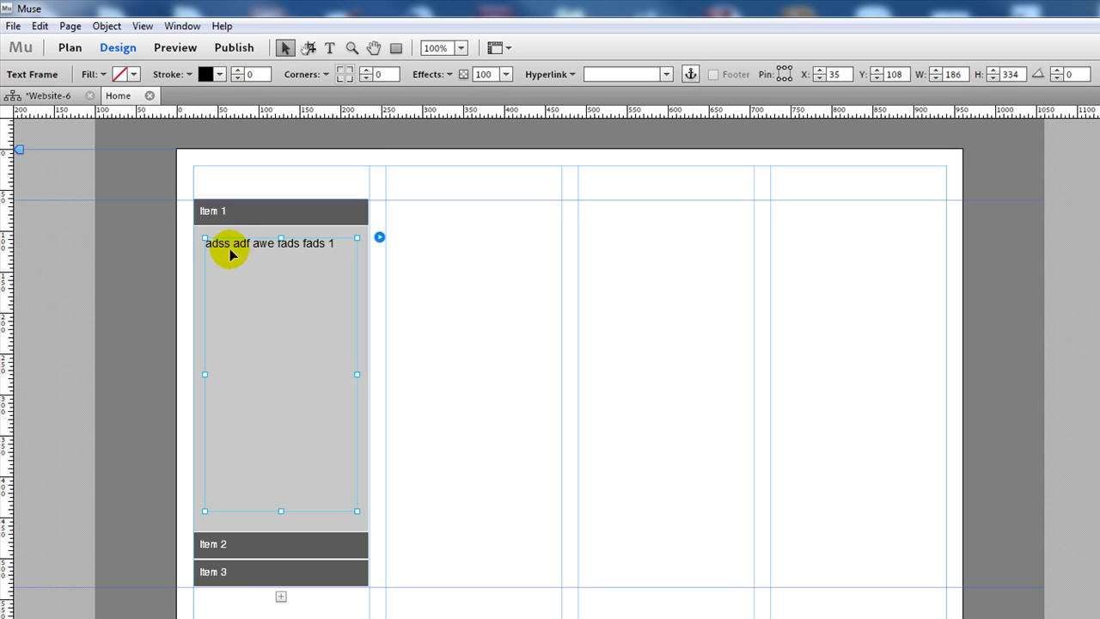
{"action": "left_click", "coordinate": [260, 212]}
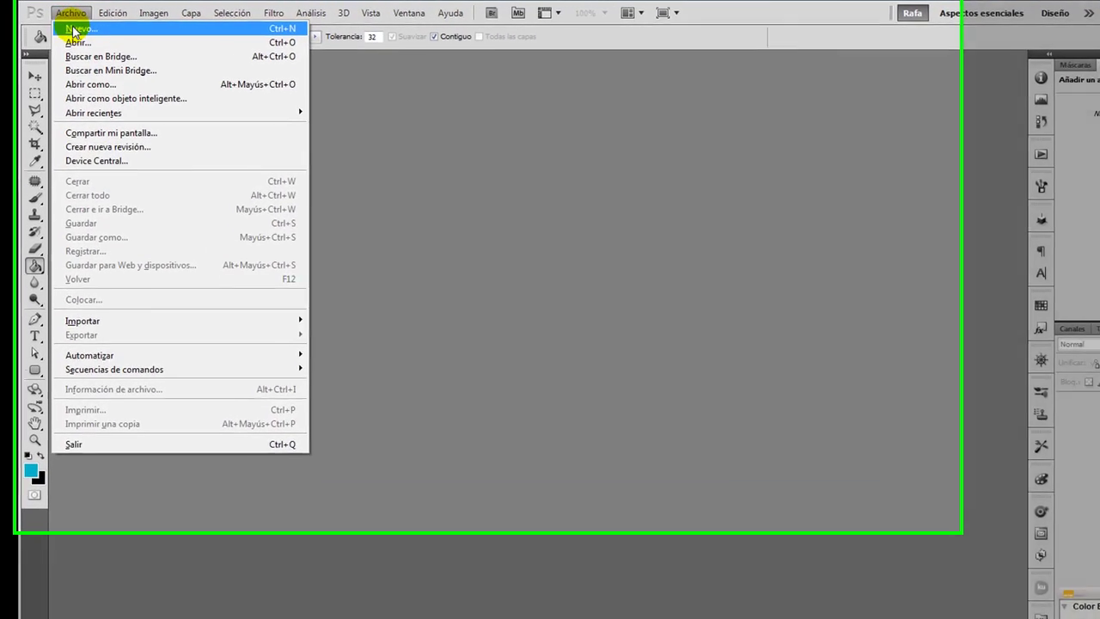
{"action": "left_click", "coordinate": [87, 24]}
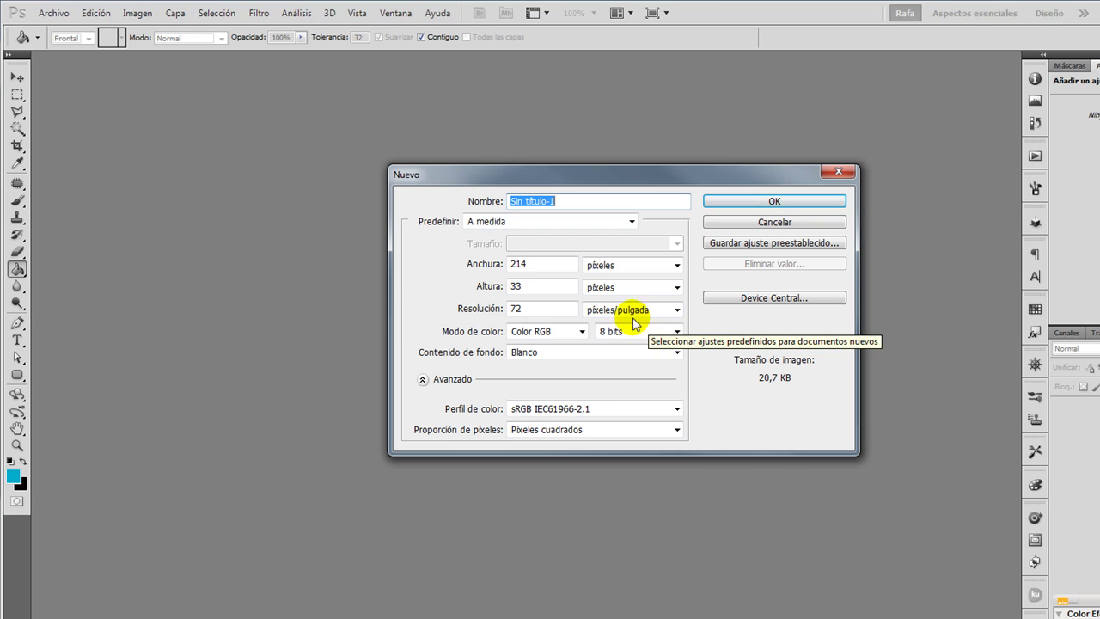
{"action": "left_click", "coordinate": [769, 204]}
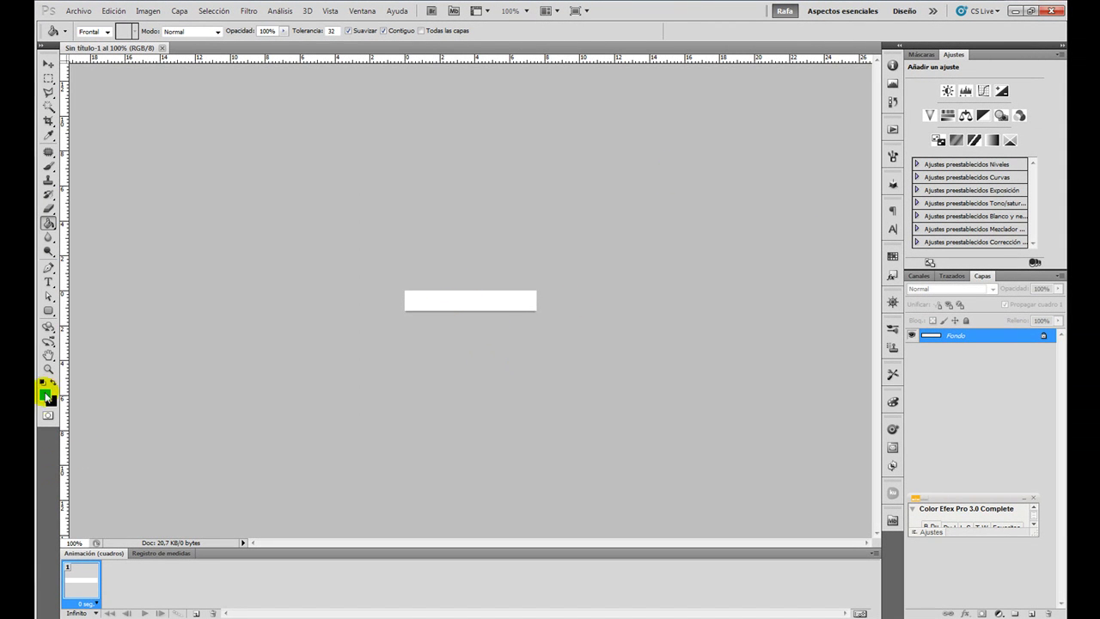
- Choose the Gradient tool and set the background color to a medium gray and the foreground color to 4e4e4e
{"action": "left_click", "coordinate": [48, 223]}
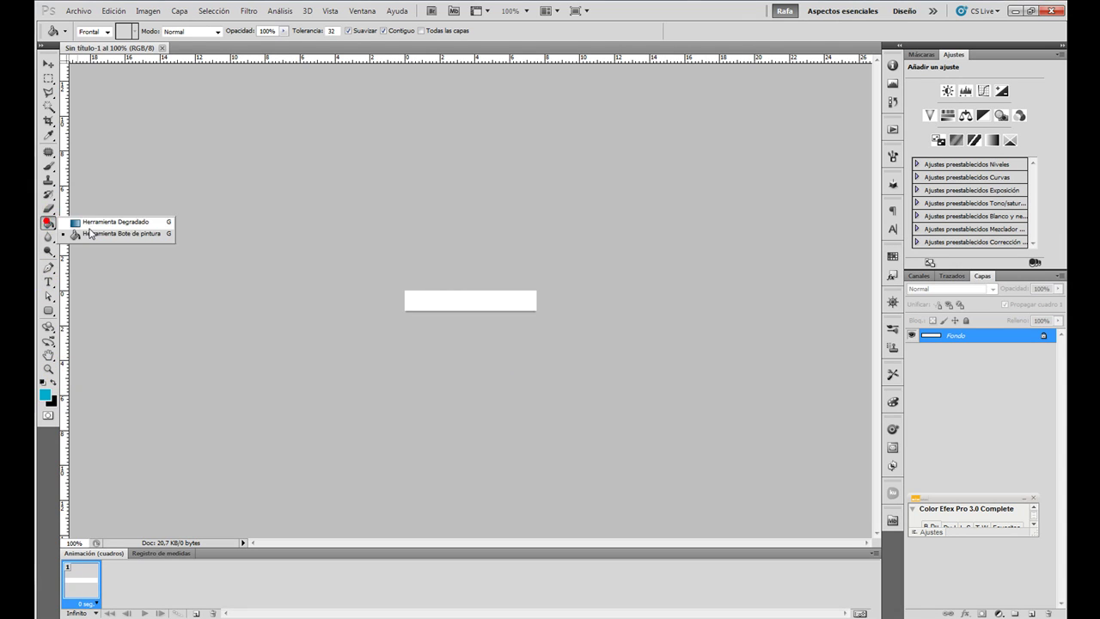
{"action": "left_click", "coordinate": [112, 222]}
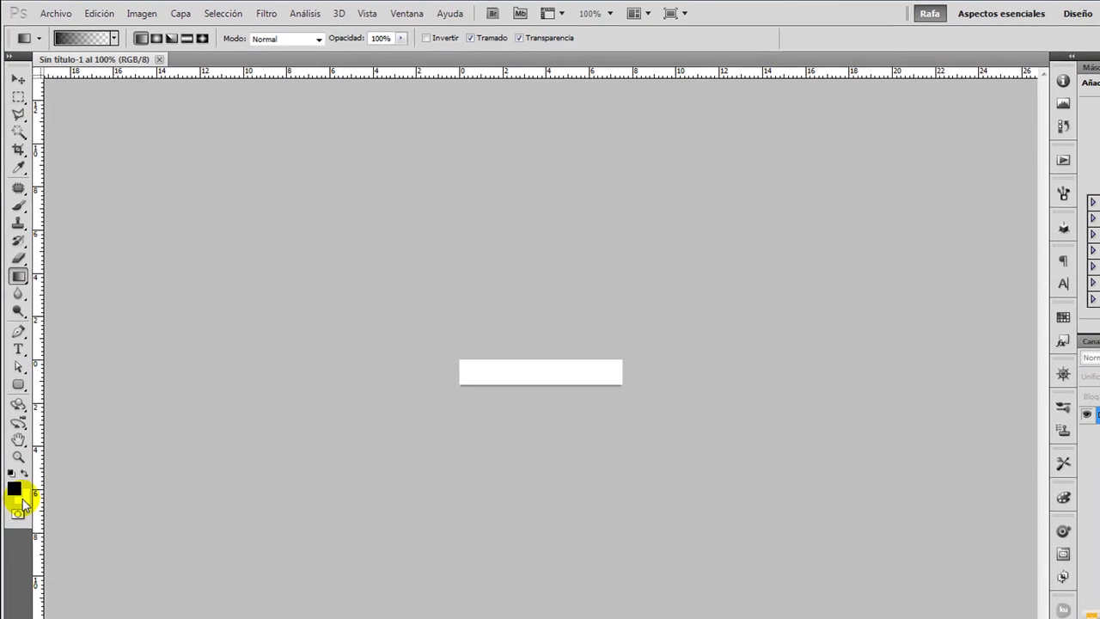
{"action": "left_click", "coordinate": [48, 404]}
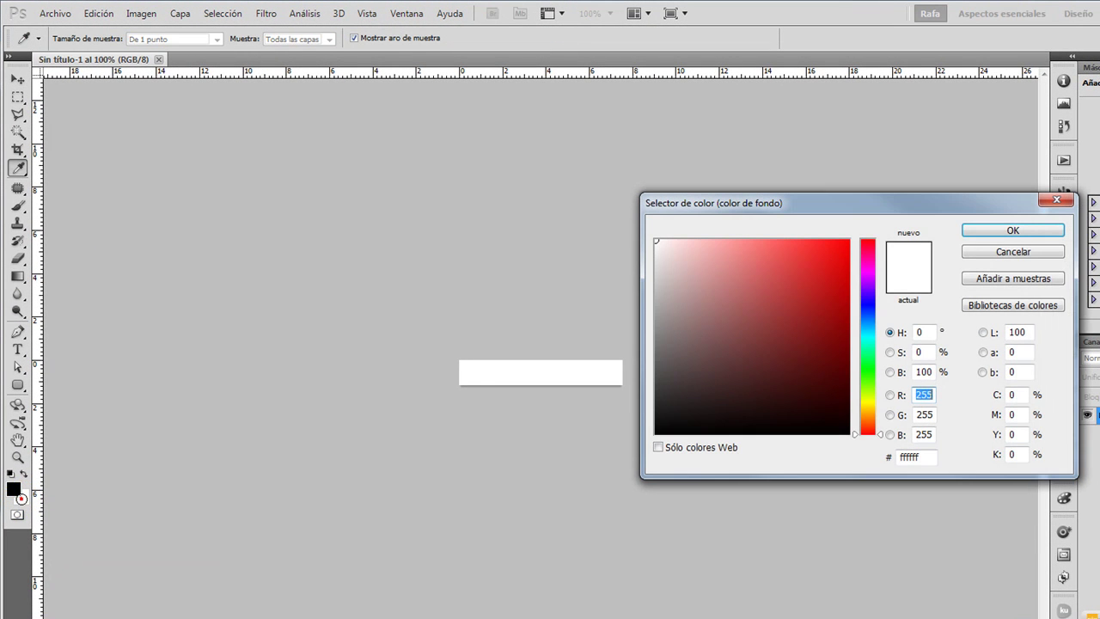
{"action": "left_click_drag", "start_coordinate": [616, 346], "coordinate": [974, 214]}
{"action": "left_click", "coordinate": [988, 229]}
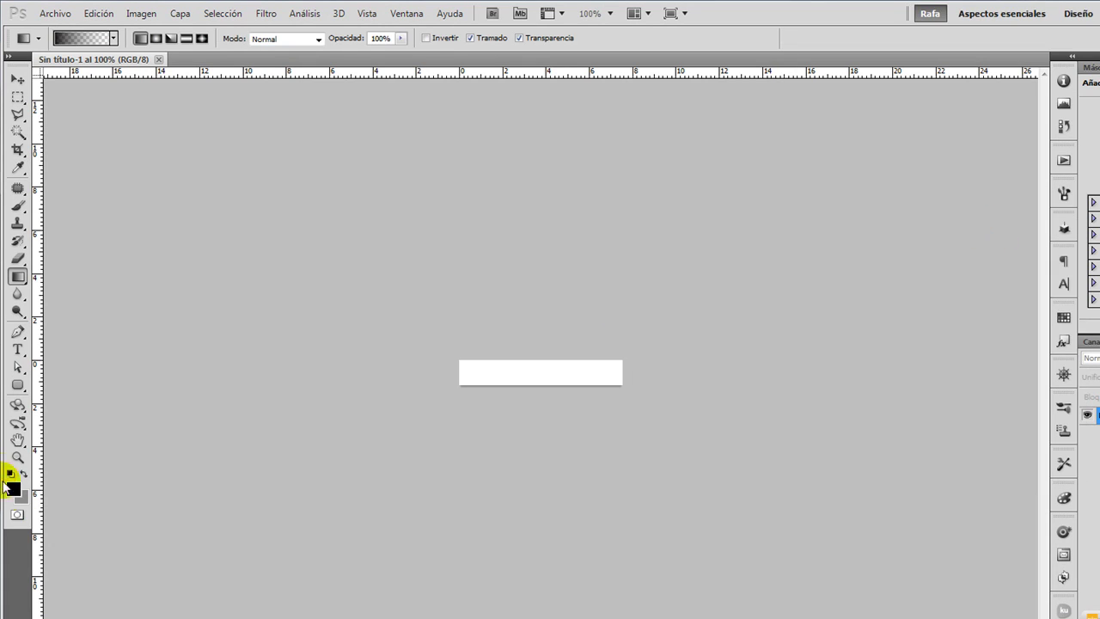
{"action": "left_click", "coordinate": [13, 490]}
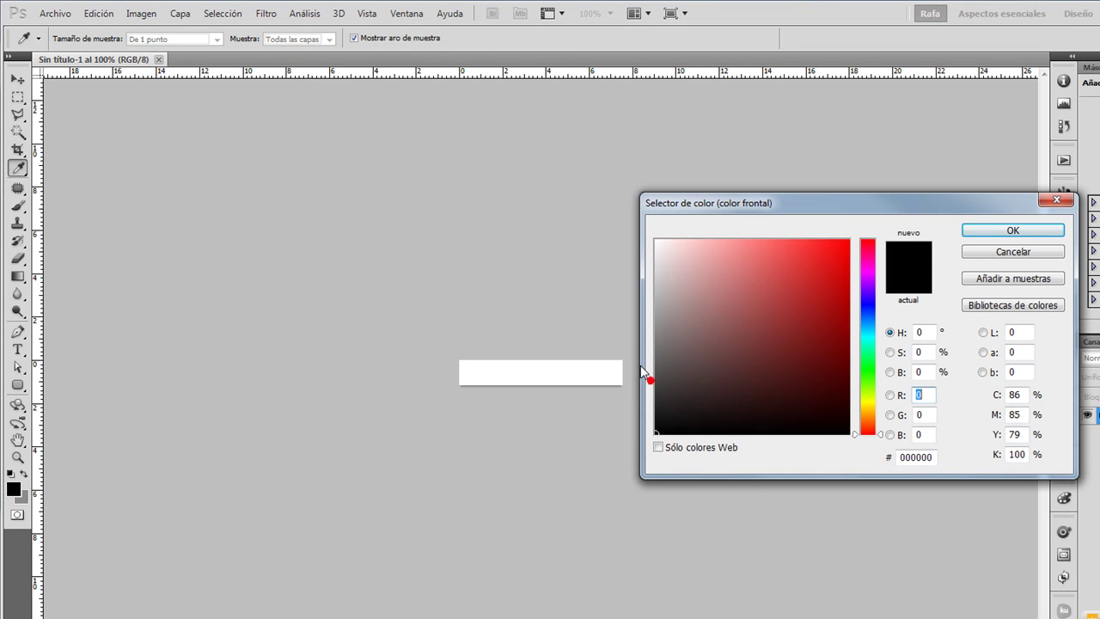
{"action": "left_click_drag", "start_coordinate": [663, 377], "coordinate": [655, 374]}
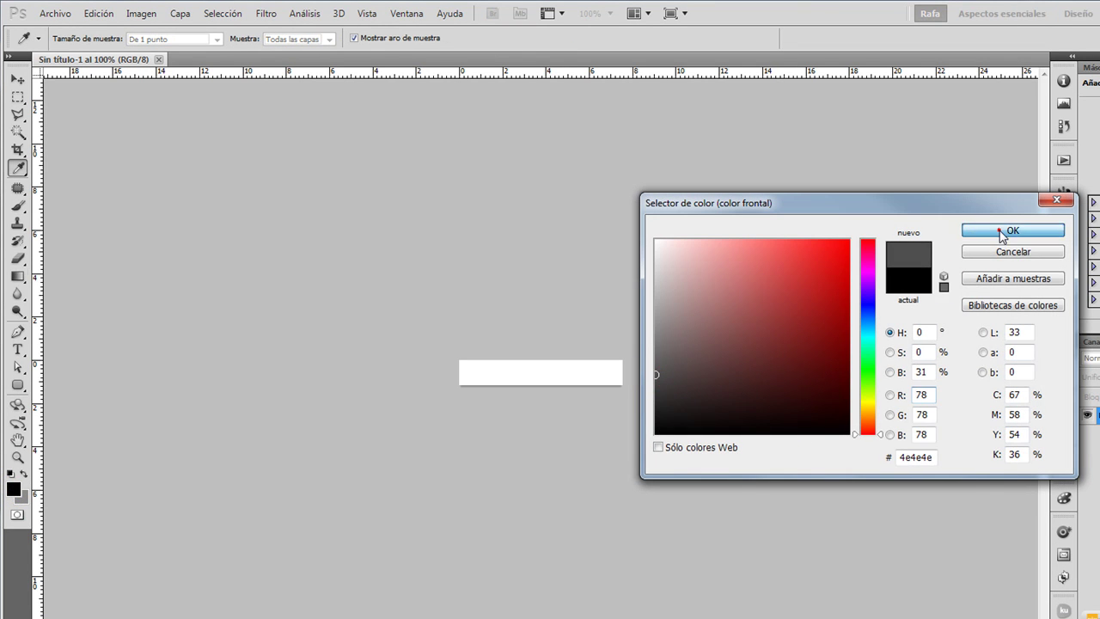
{"action": "left_click", "coordinate": [1008, 230]}
- Use the foreground-to-background gradient preset to fill the canvas with a vertical gray gradient that darkens toward the bottom
{"action": "left_click_drag", "start_coordinate": [553, 357], "coordinate": [553, 388]}
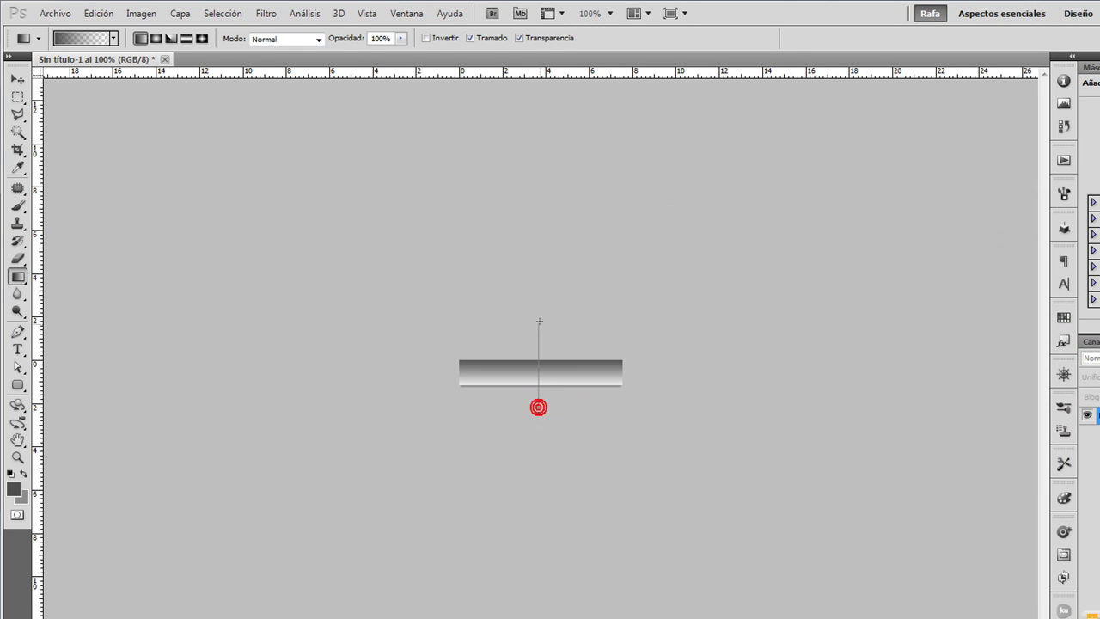
{"action": "left_click_drag", "start_coordinate": [539, 322], "coordinate": [539, 408]}
{"action": "left_click", "coordinate": [91, 39]}
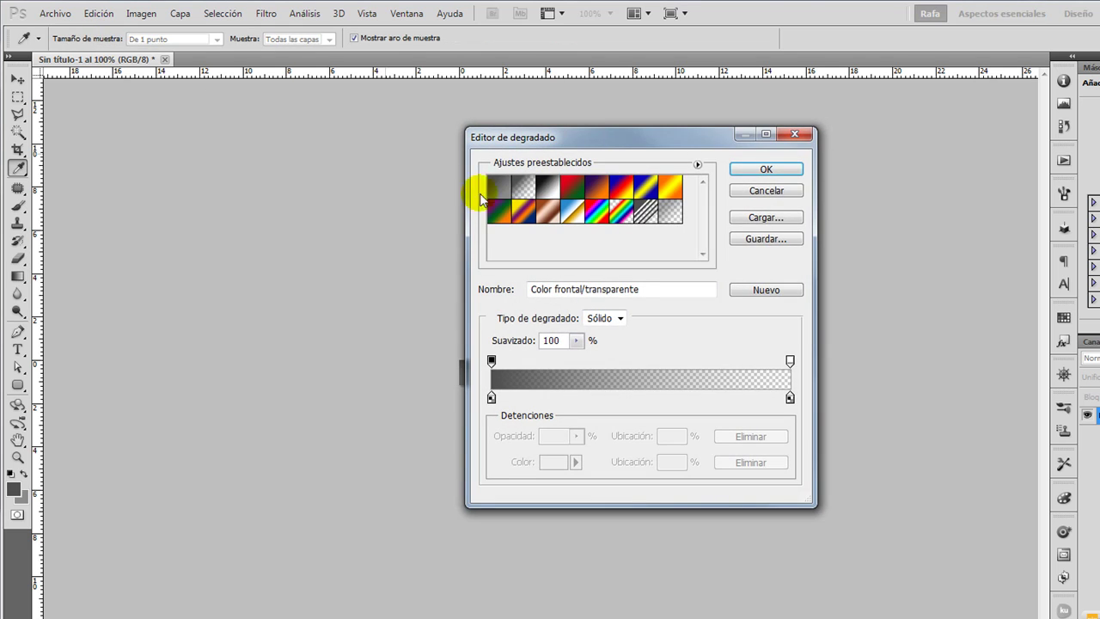
{"action": "left_click", "coordinate": [504, 197]}
{"action": "left_click", "coordinate": [778, 169]}
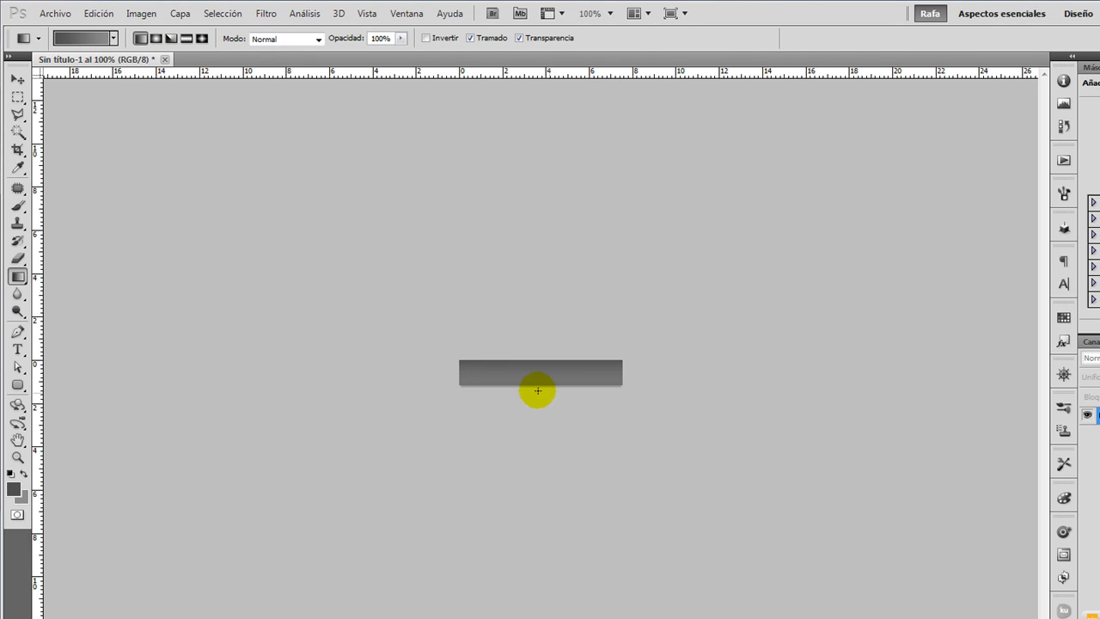
{"action": "left_click_drag", "start_coordinate": [537, 395], "coordinate": [536, 394]}
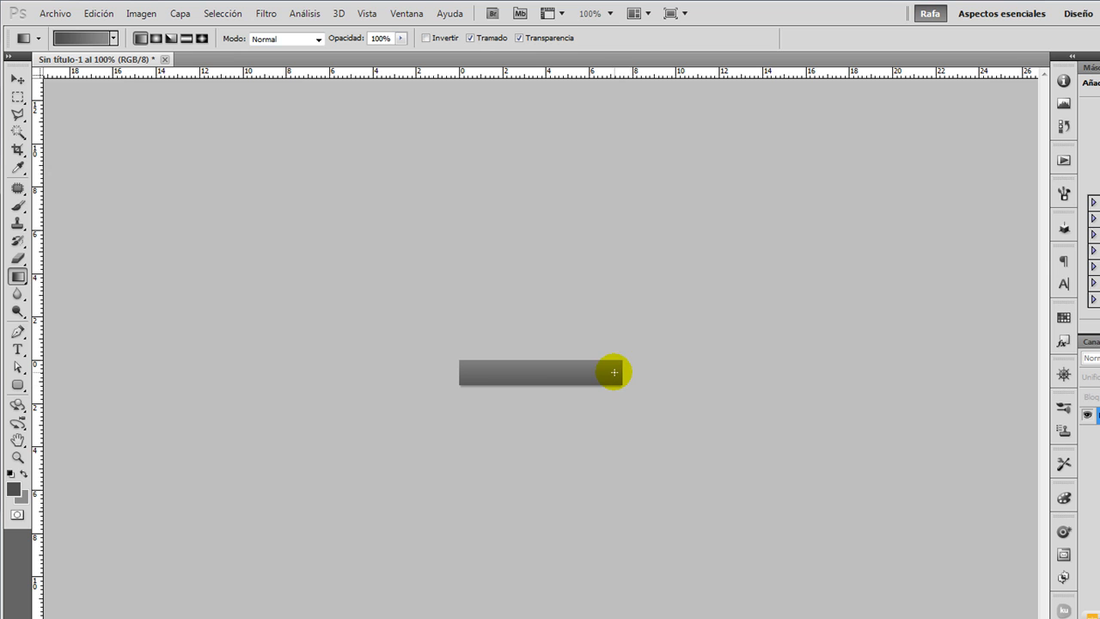
- Outline a small triangle over the bar's upper-right corner with the Polygonal Lasso and fill it with red ff0000
{"action": "left_click", "coordinate": [17, 114]}
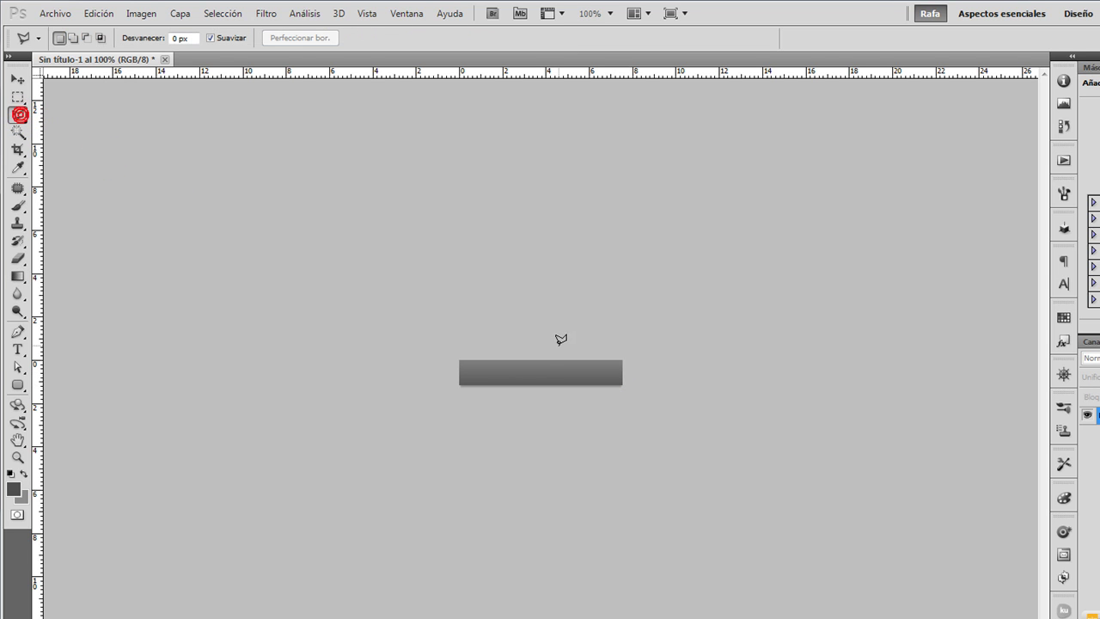
{"action": "left_click", "coordinate": [628, 378]}
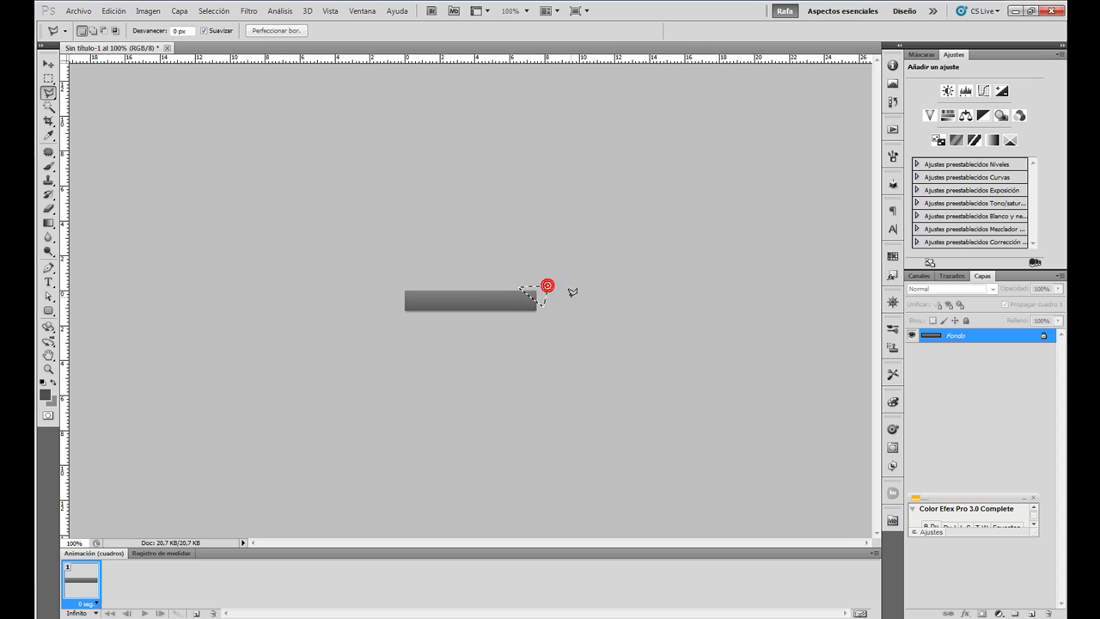
{"action": "right_click", "coordinate": [49, 223]}
{"action": "left_click", "coordinate": [94, 239]}
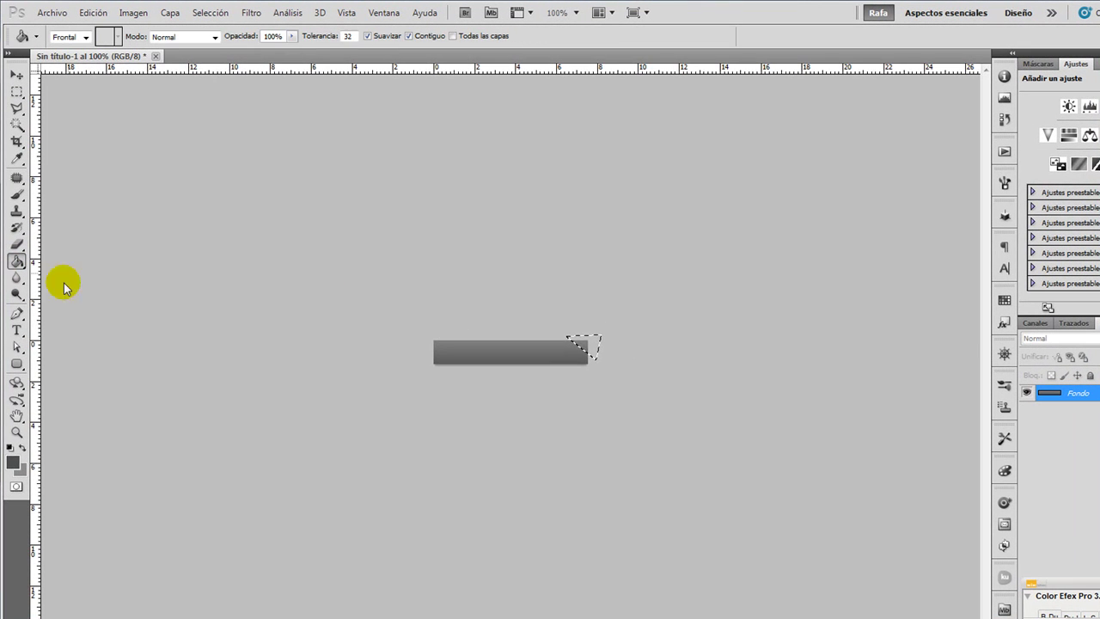
{"action": "left_click", "coordinate": [12, 464]}
{"action": "left_click_drag", "start_coordinate": [730, 308], "coordinate": [803, 225]}
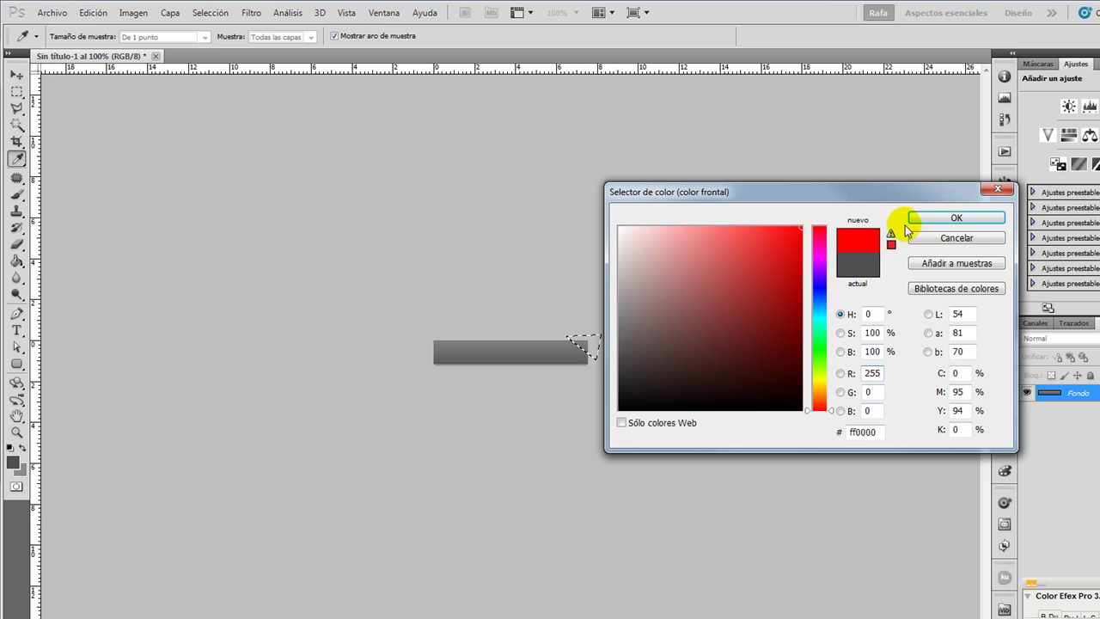
{"action": "left_click", "coordinate": [931, 216]}
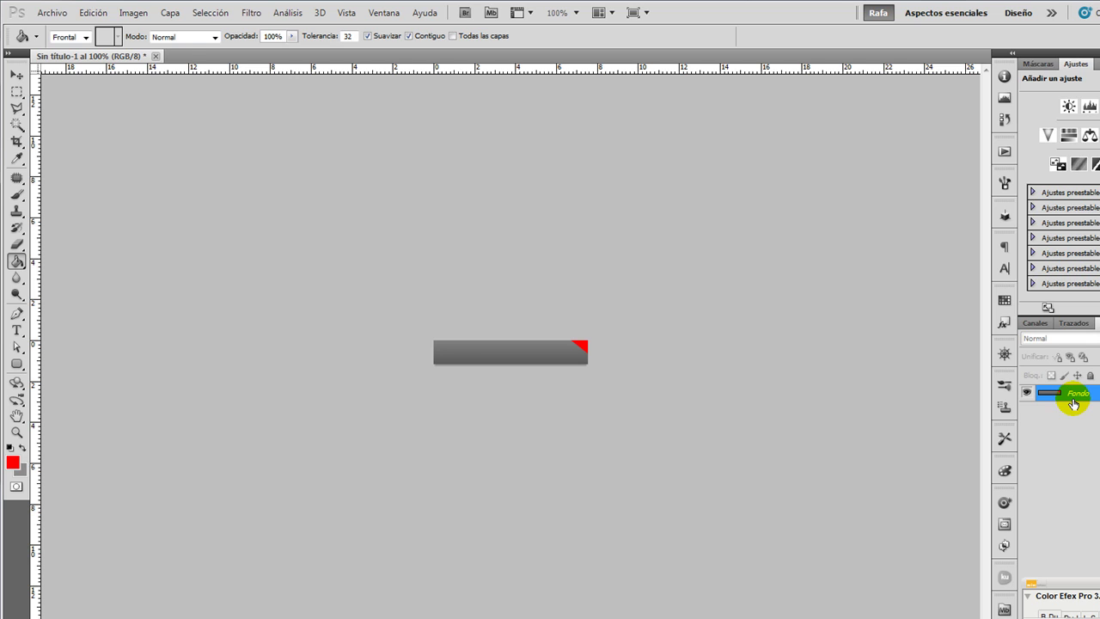
- Duplicate the Fondo layer and shift the copy's hue to +67 so the corner triangle turns yellow
{"action": "key", "text": "ctrl+j"}
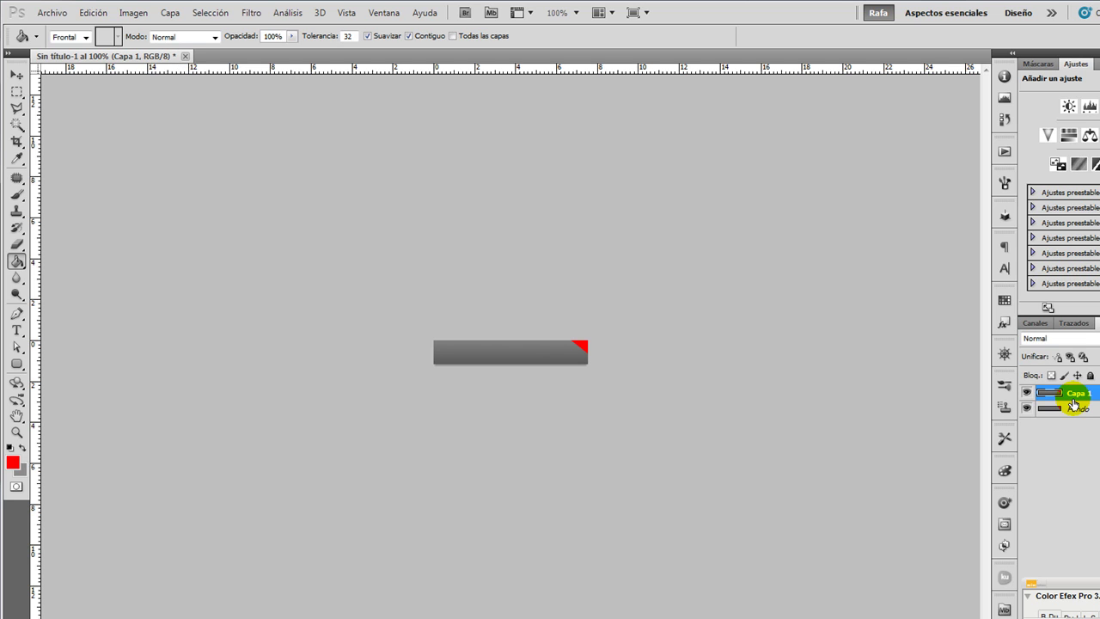
{"action": "key", "text": "ctrl+u"}
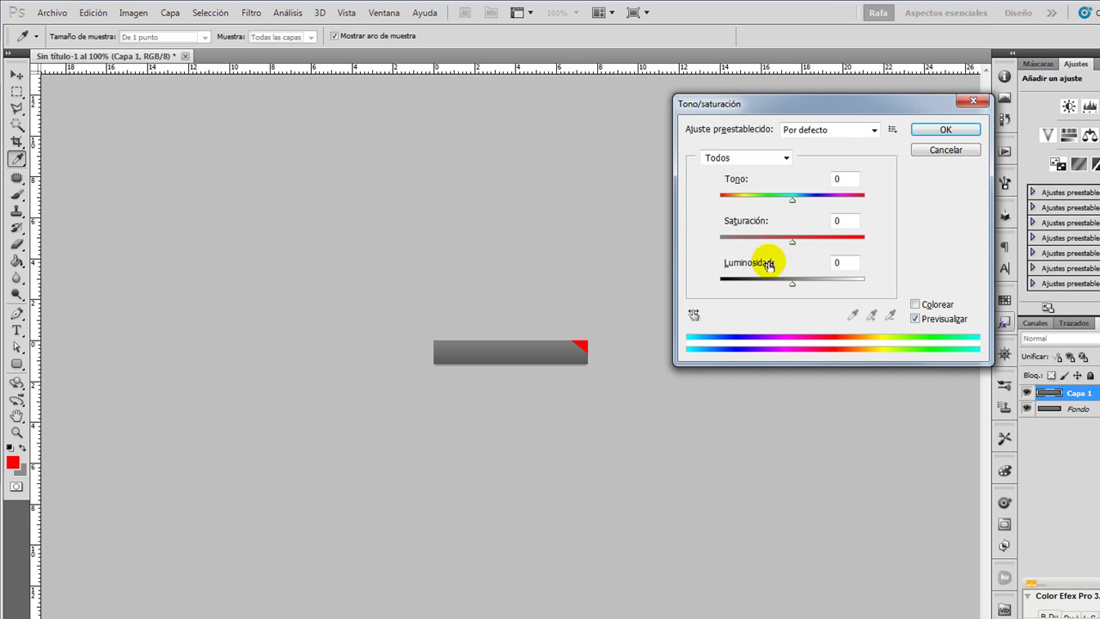
{"action": "left_click_drag", "start_coordinate": [793, 197], "coordinate": [776, 199]}
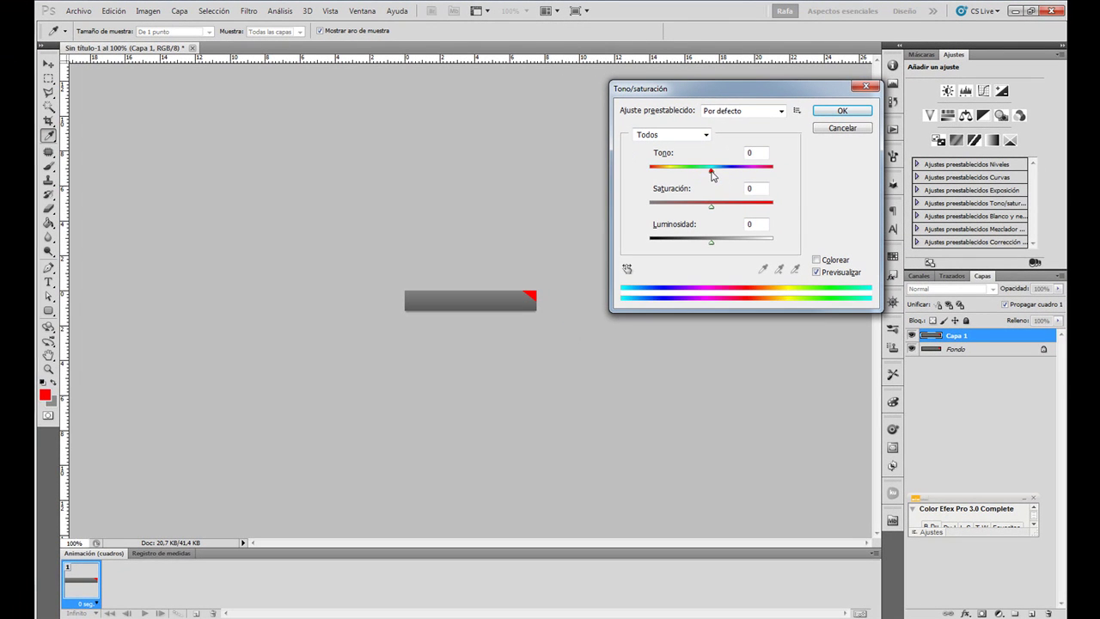
{"action": "left_click_drag", "start_coordinate": [689, 174], "coordinate": [746, 169]}
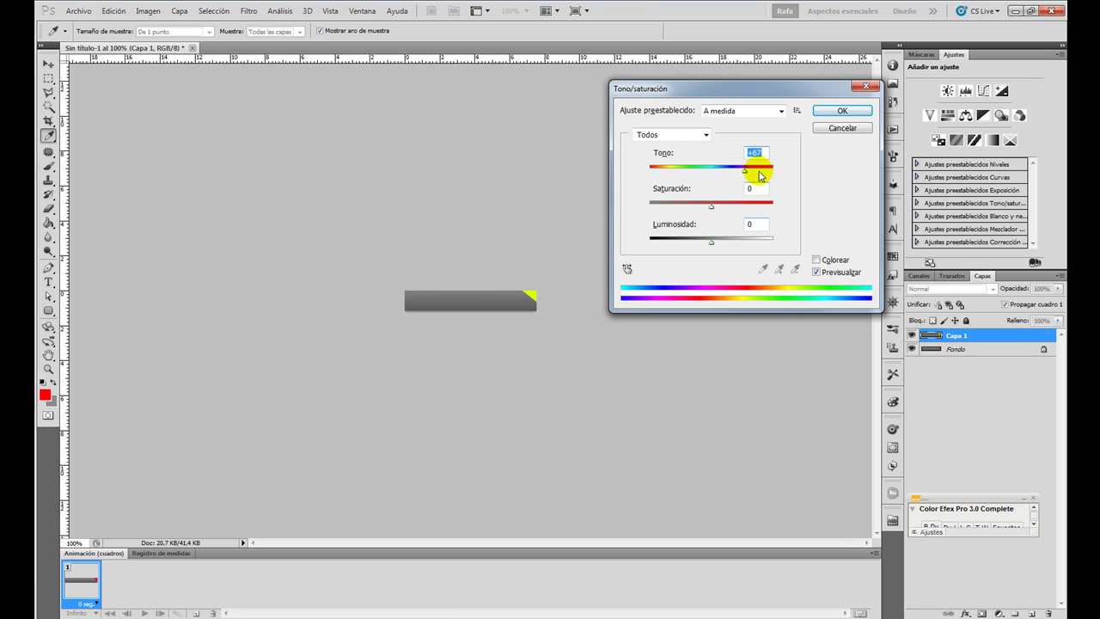
{"action": "left_click", "coordinate": [834, 112]}
{"action": "key", "text": "g"}
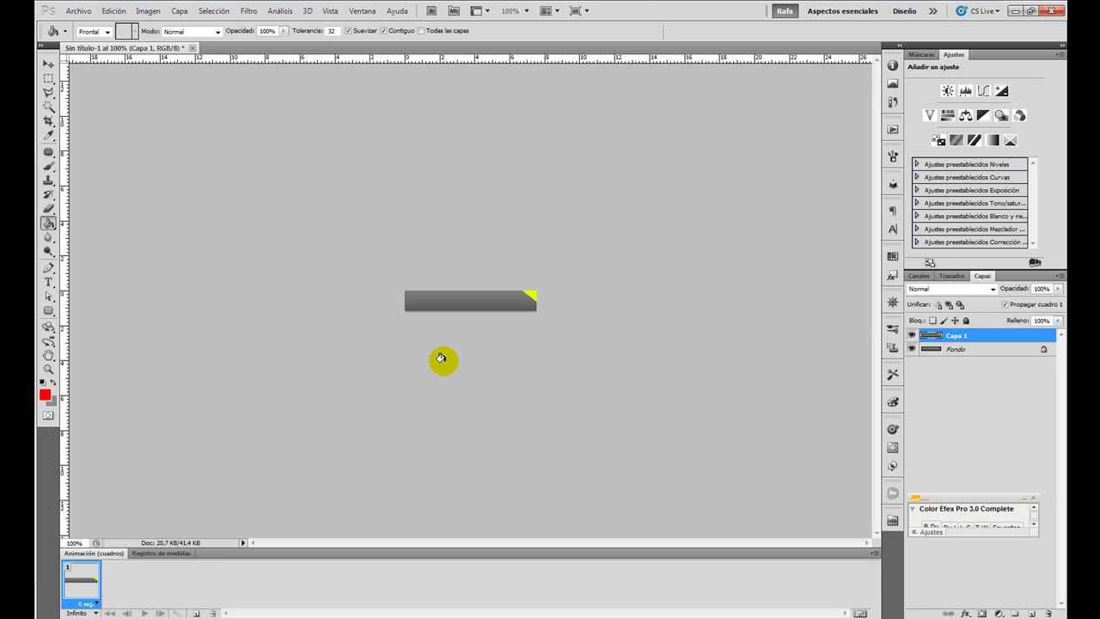
- Save the document on the Desktop as borrar.psd in Photoshop format with its layers, replacing the existing file
{"action": "left_click", "coordinate": [77, 12]}
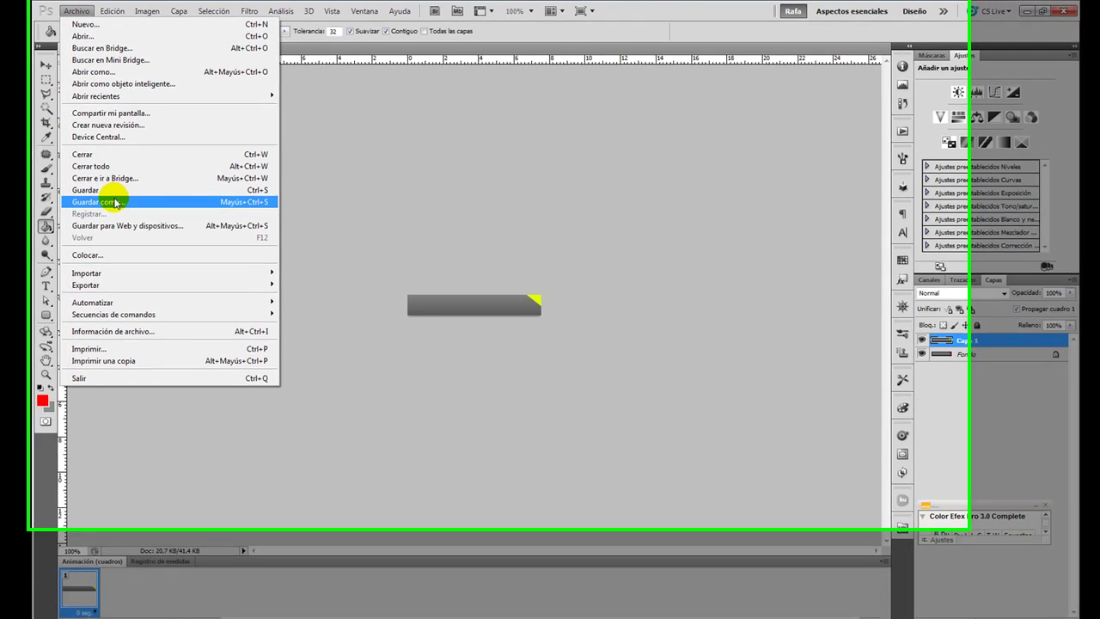
{"action": "left_click", "coordinate": [137, 198]}
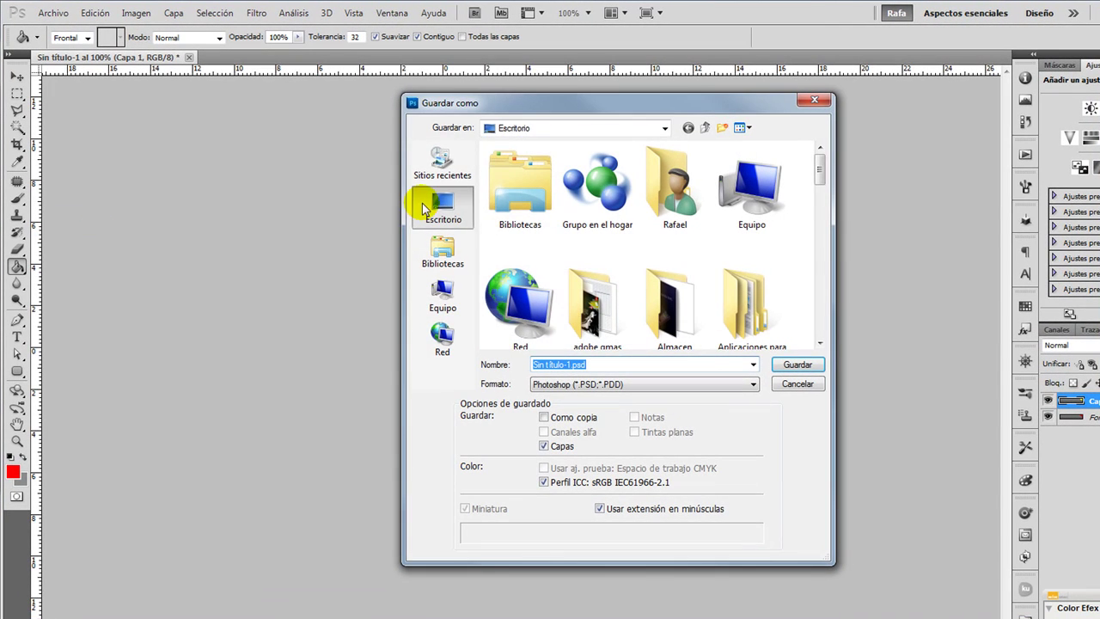
{"action": "left_click_drag", "start_coordinate": [821, 175], "coordinate": [827, 312]}
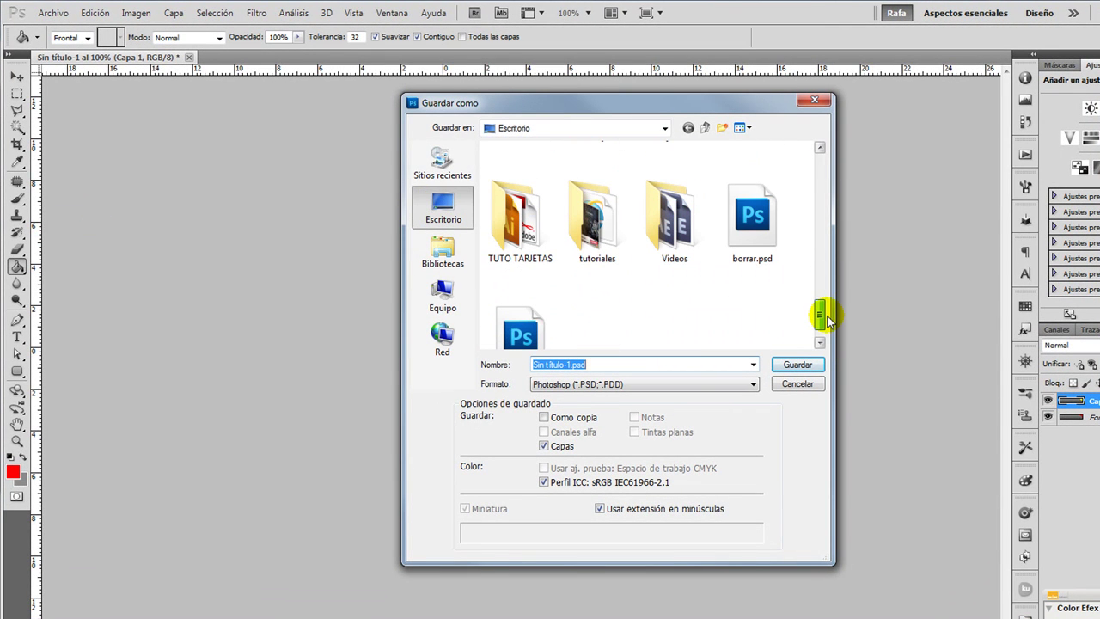
{"action": "left_click", "coordinate": [767, 233]}
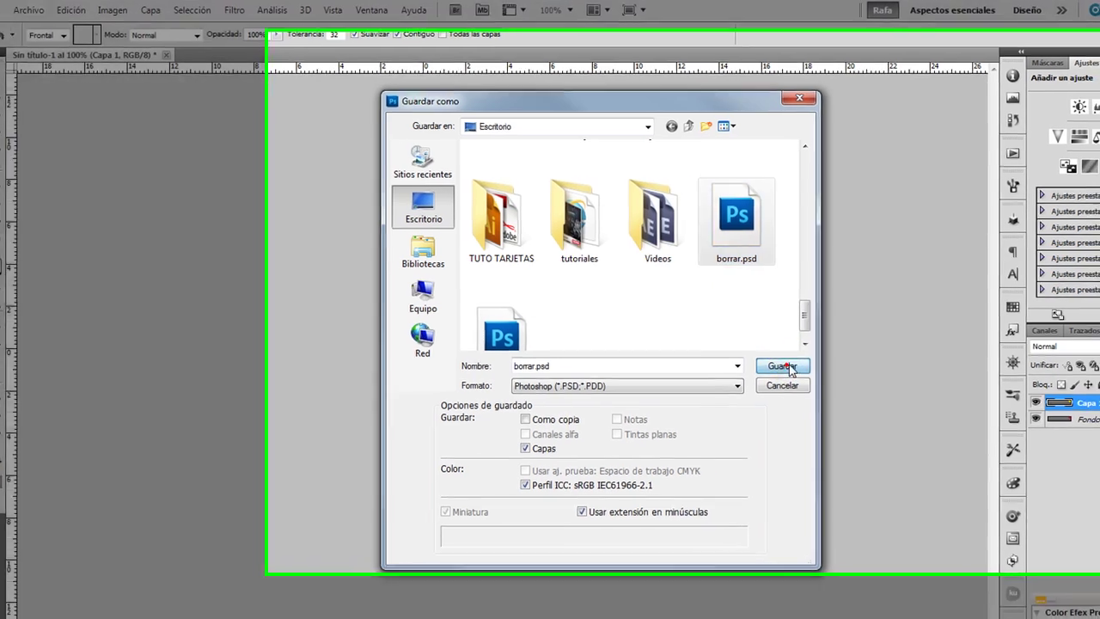
{"action": "left_click", "coordinate": [782, 367]}
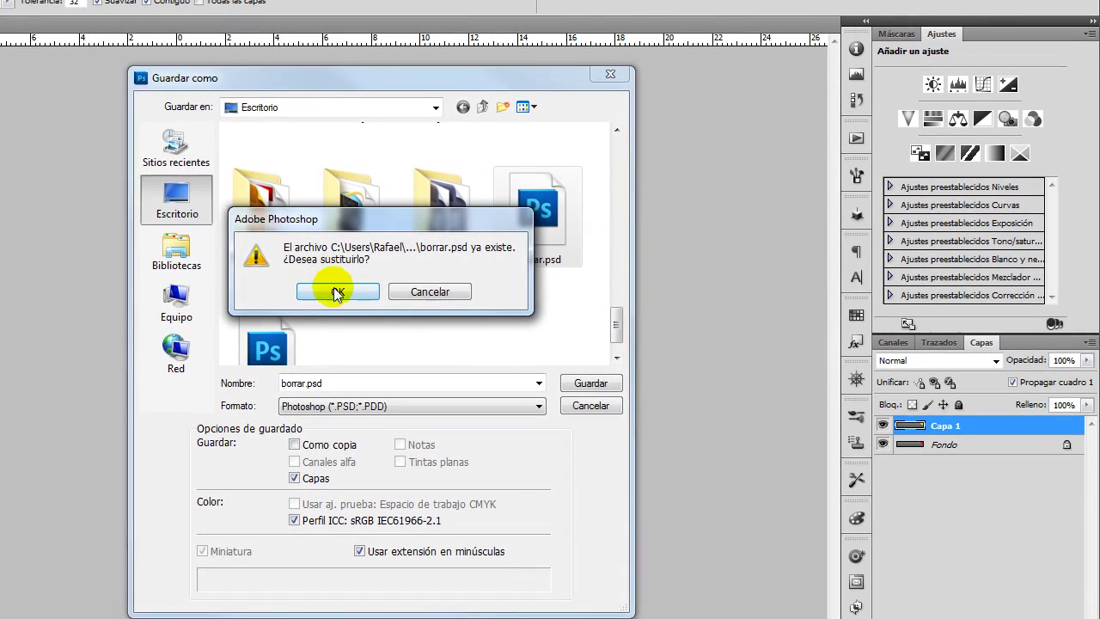
{"action": "left_click", "coordinate": [562, 293]}
{"action": "left_click", "coordinate": [624, 237]}
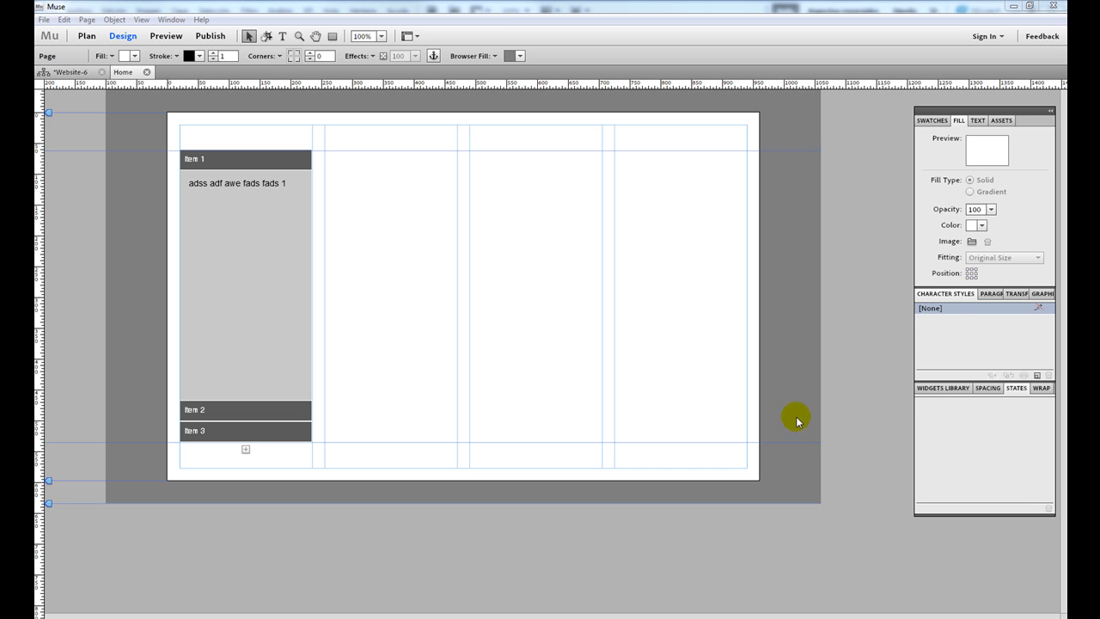
- Switch to Muse and set the fill color of the accordion's Item 1 header to none in its Normal state
{"action": "left_click", "coordinate": [211, 160]}
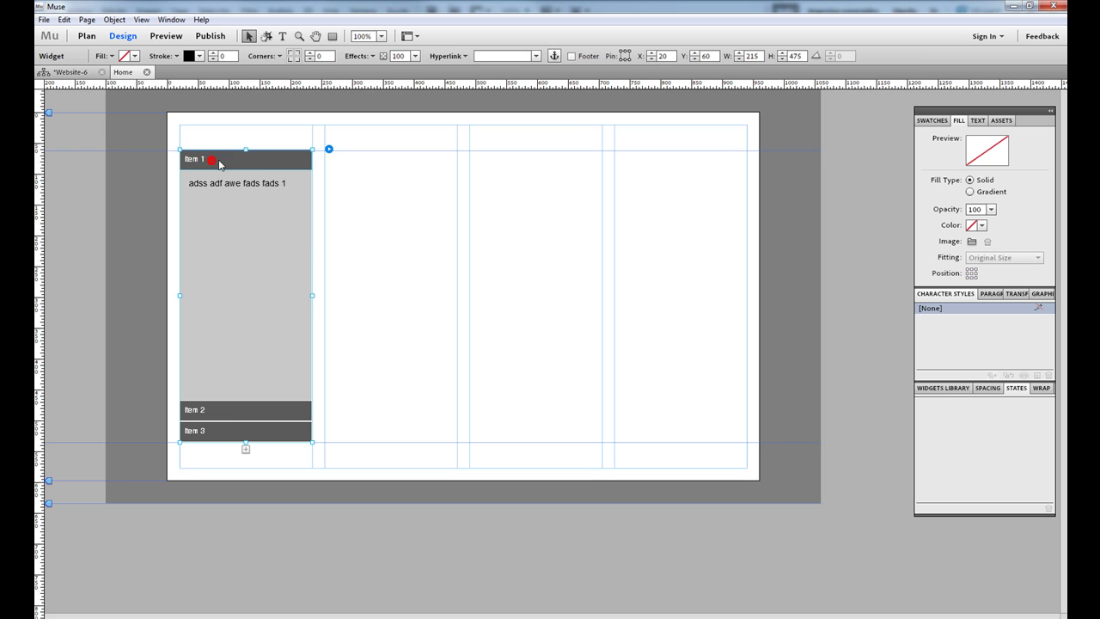
{"action": "left_click", "coordinate": [226, 167]}
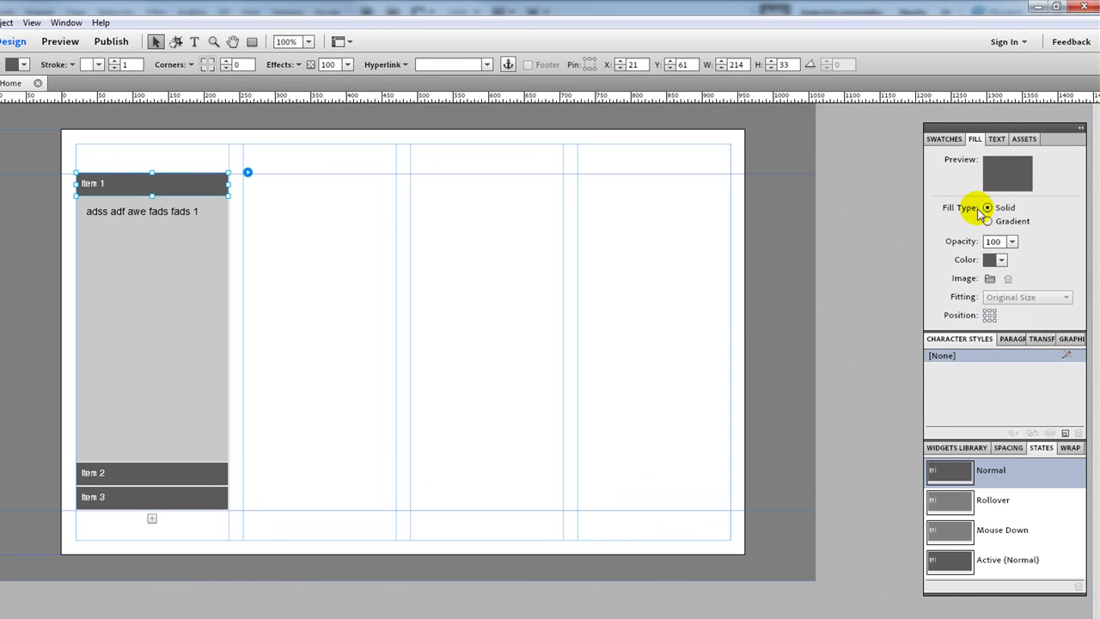
{"action": "left_click", "coordinate": [1002, 262]}
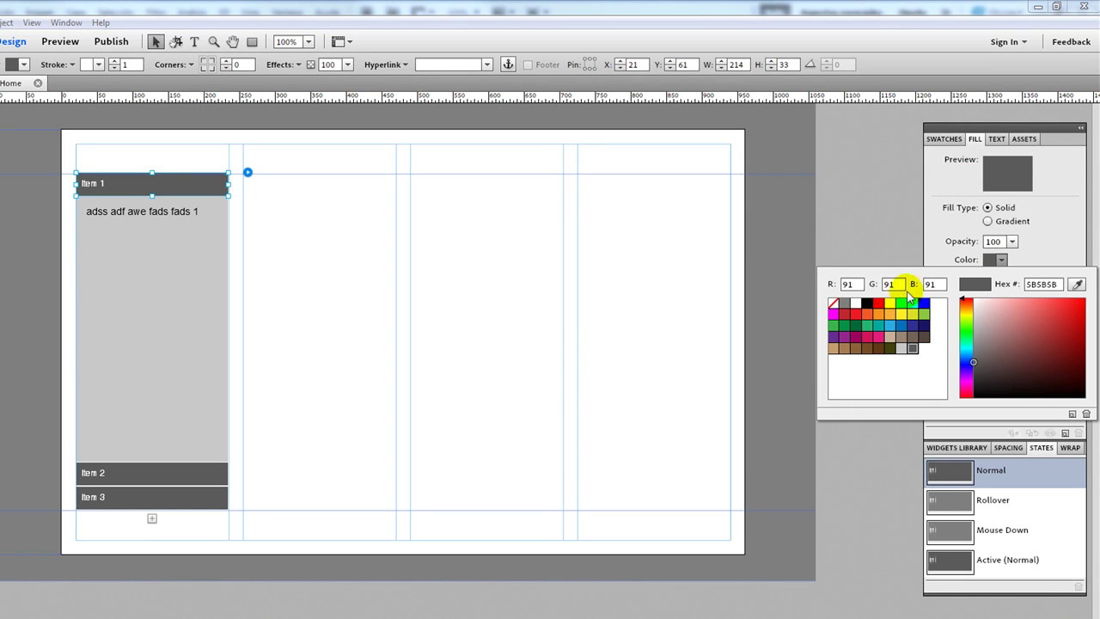
{"action": "left_click", "coordinate": [834, 305]}
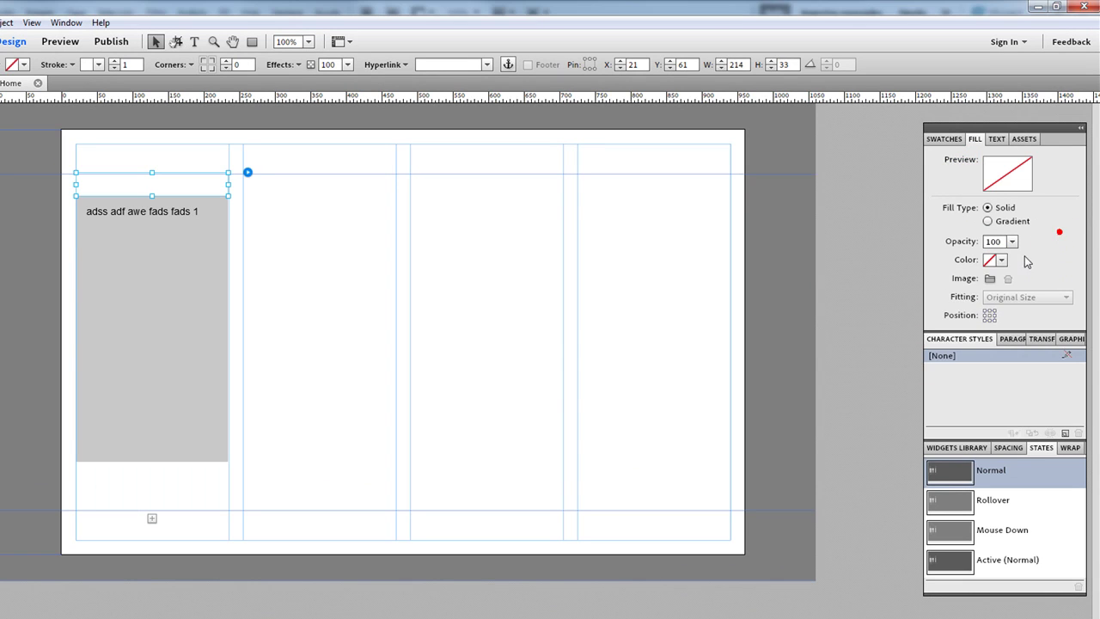
- Import the Capa 1 layer of borrar.psd from the Desktop as the Item 1 header's fill image in its Normal state
{"action": "left_click", "coordinate": [992, 276]}
{"action": "left_click_drag", "start_coordinate": [1088, 196], "coordinate": [1088, 307]}
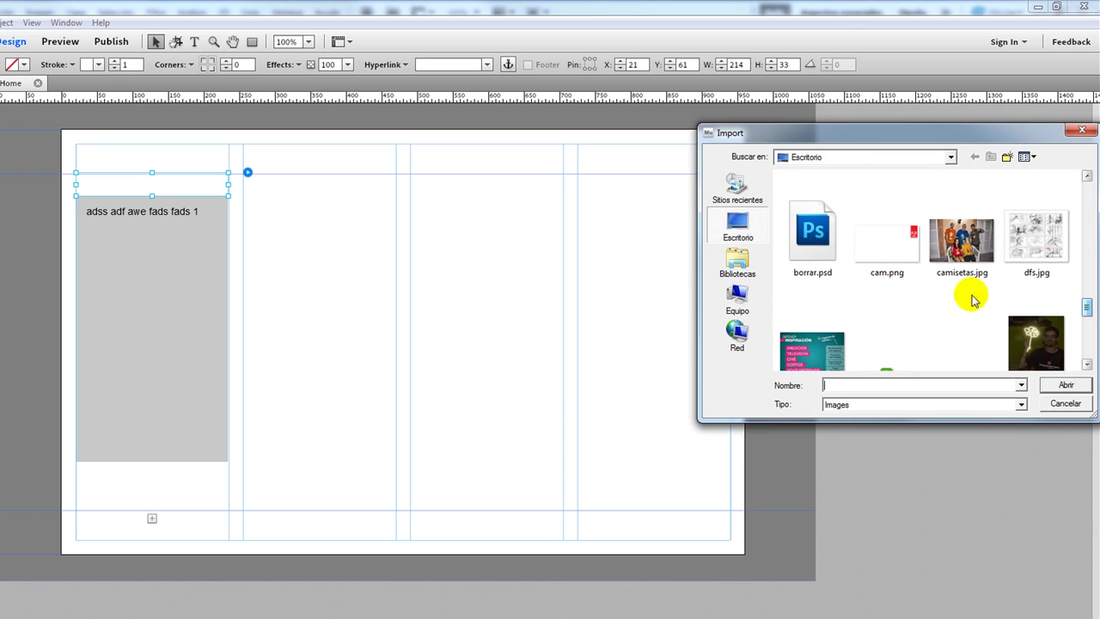
{"action": "left_click", "coordinate": [812, 243]}
{"action": "left_click", "coordinate": [1066, 385]}
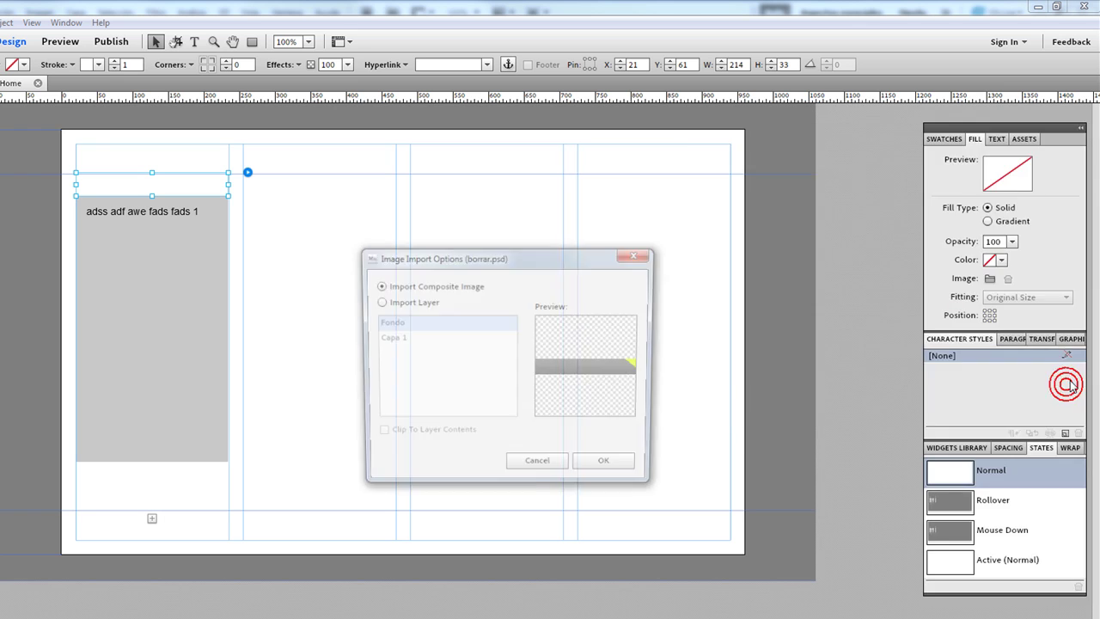
{"action": "left_click", "coordinate": [381, 301]}
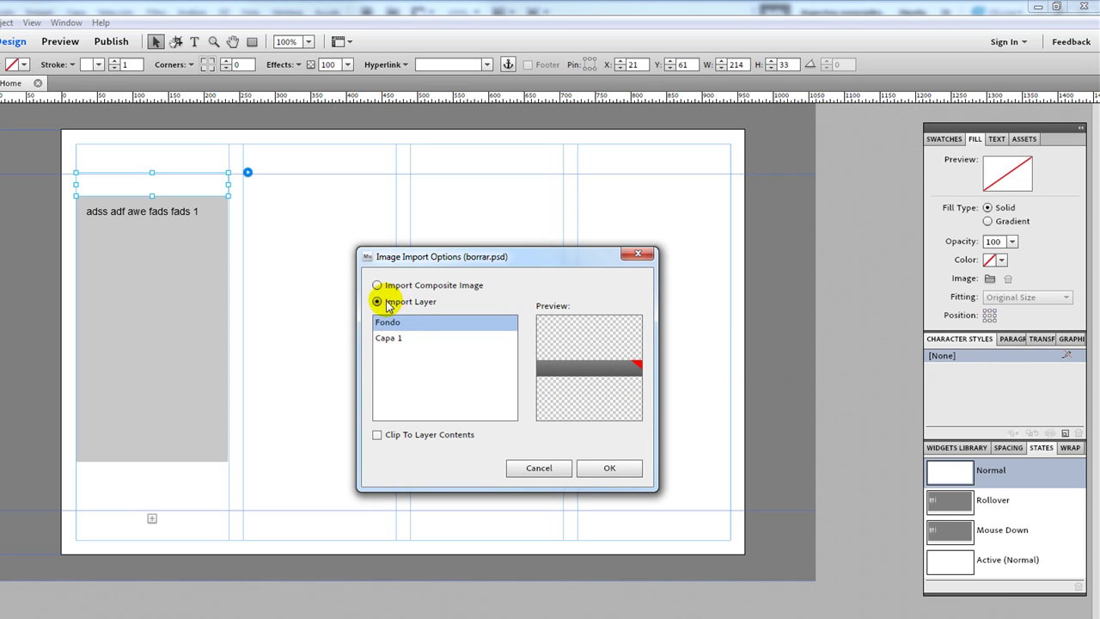
{"action": "left_click", "coordinate": [388, 338]}
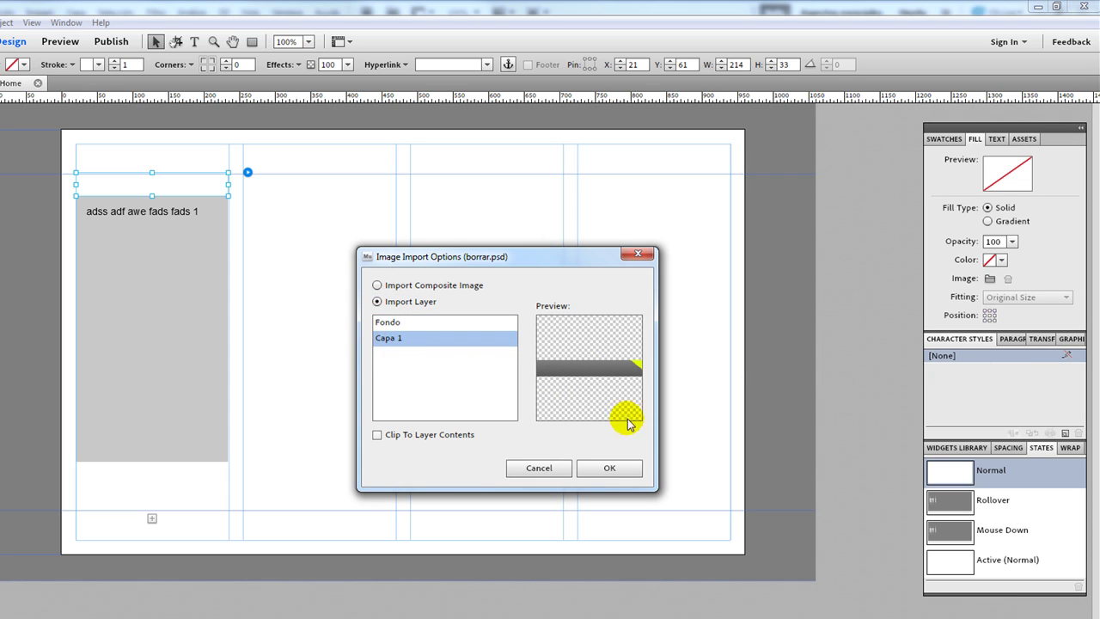
{"action": "left_click", "coordinate": [610, 469]}
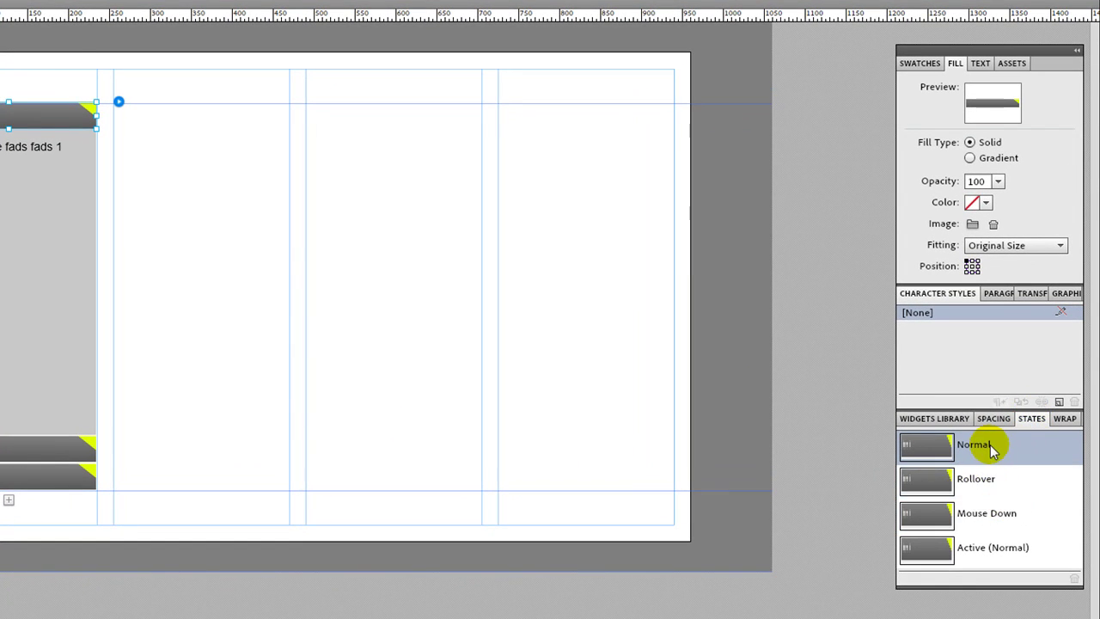
- Set the fill color of the Item 1 header's Rollover state to none
{"action": "left_click", "coordinate": [967, 483]}
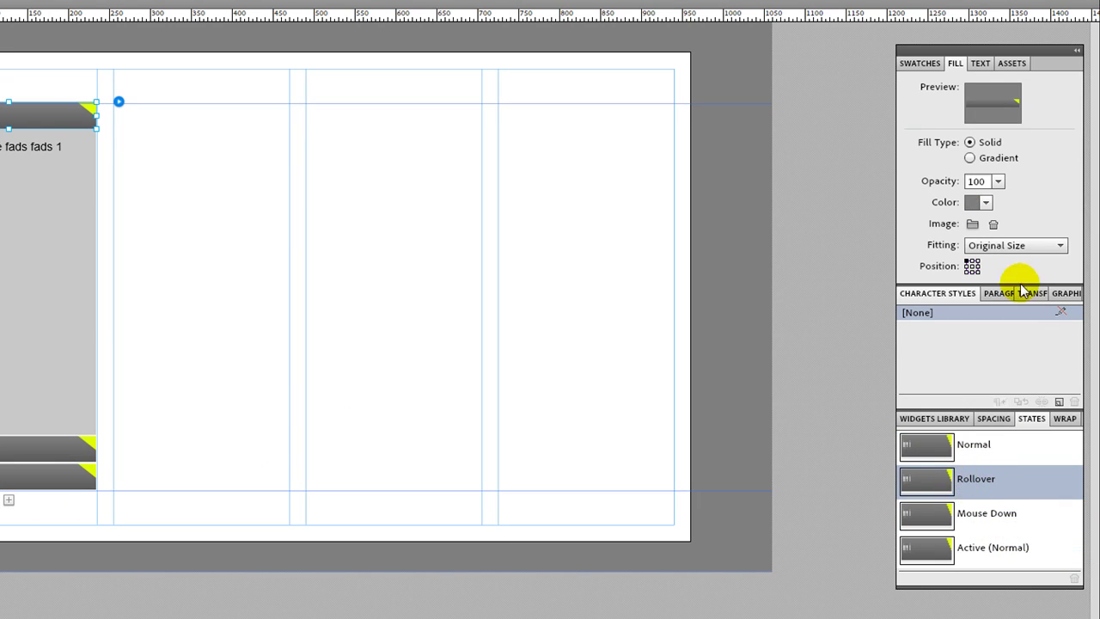
{"action": "left_click", "coordinate": [983, 203]}
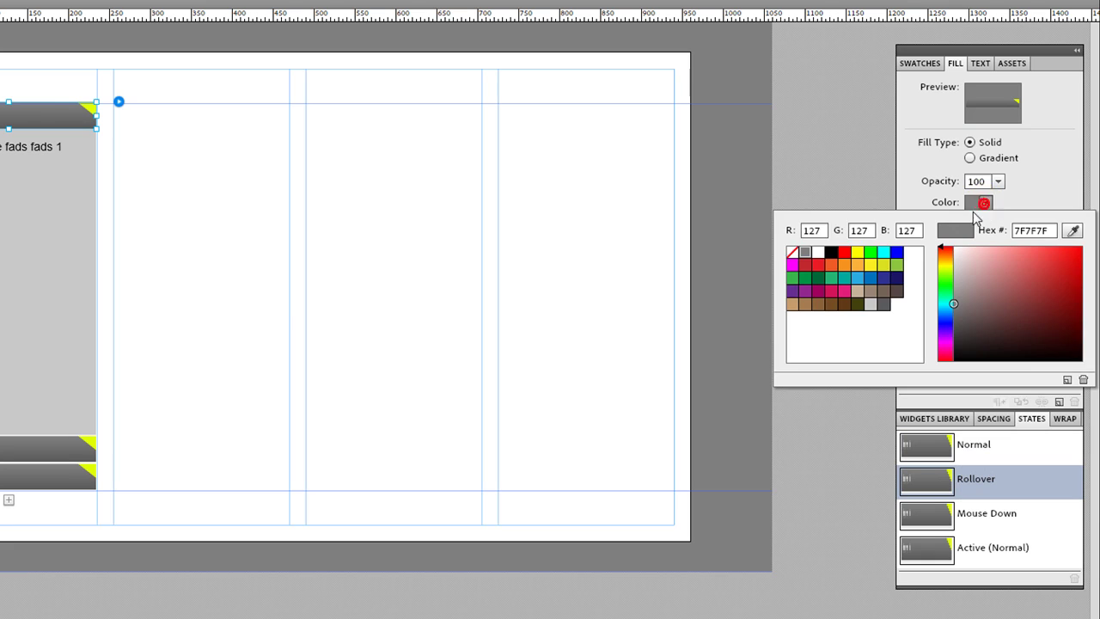
{"action": "left_click", "coordinate": [791, 253]}
{"action": "left_click", "coordinate": [1044, 187]}
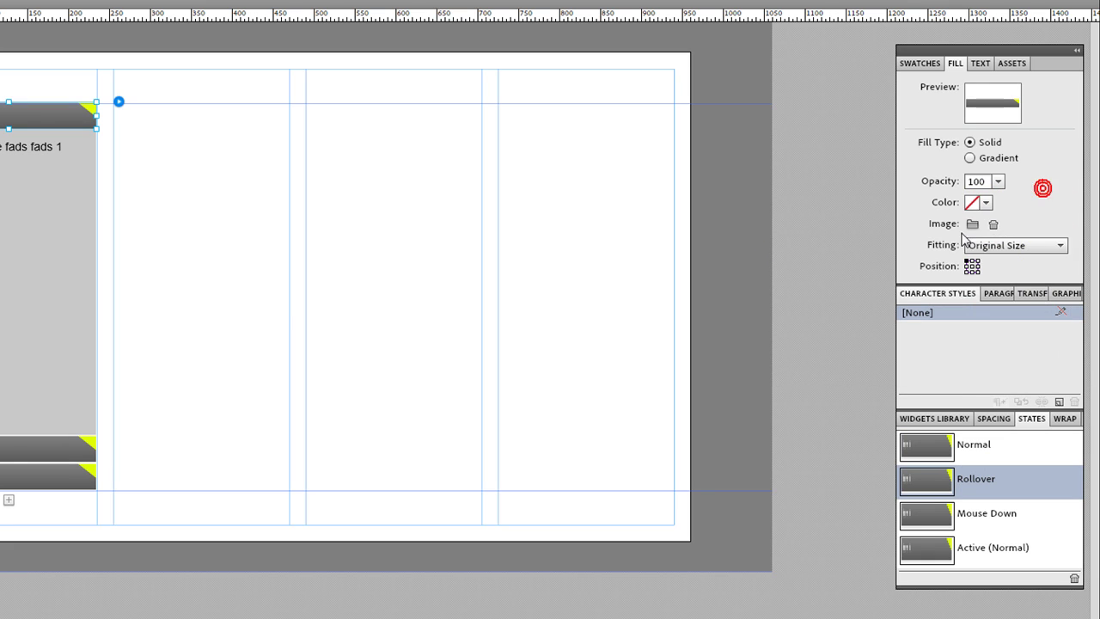
- Import the Fondo layer of borrar.psd from the Desktop as the header's fill image in the Rollover state
{"action": "left_click", "coordinate": [973, 226]}
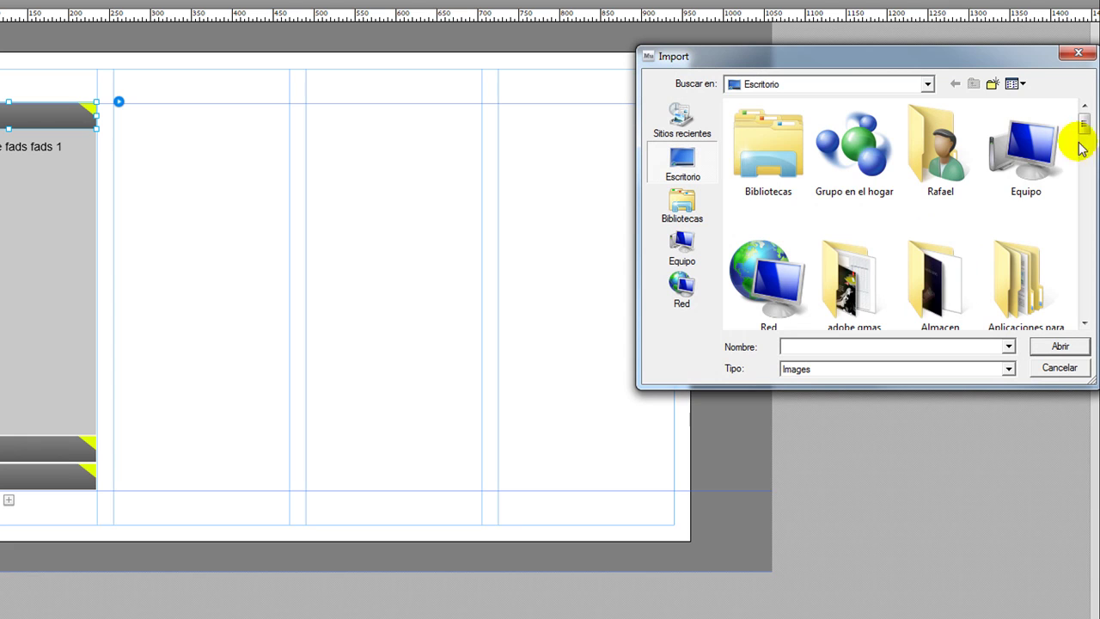
{"action": "scroll", "coordinate": [1085, 129], "scroll_direction": "down", "scroll_amount": 3}
{"action": "scroll", "coordinate": [1089, 307], "scroll_direction": "down", "scroll_amount": 5}
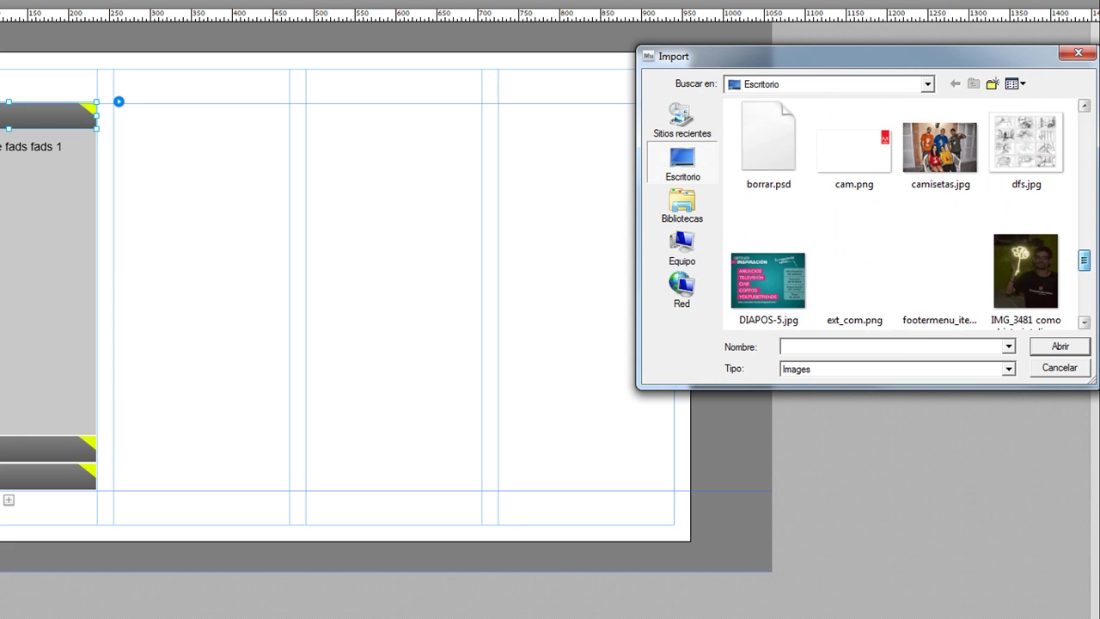
{"action": "left_click", "coordinate": [785, 148]}
{"action": "double_click", "coordinate": [785, 147]}
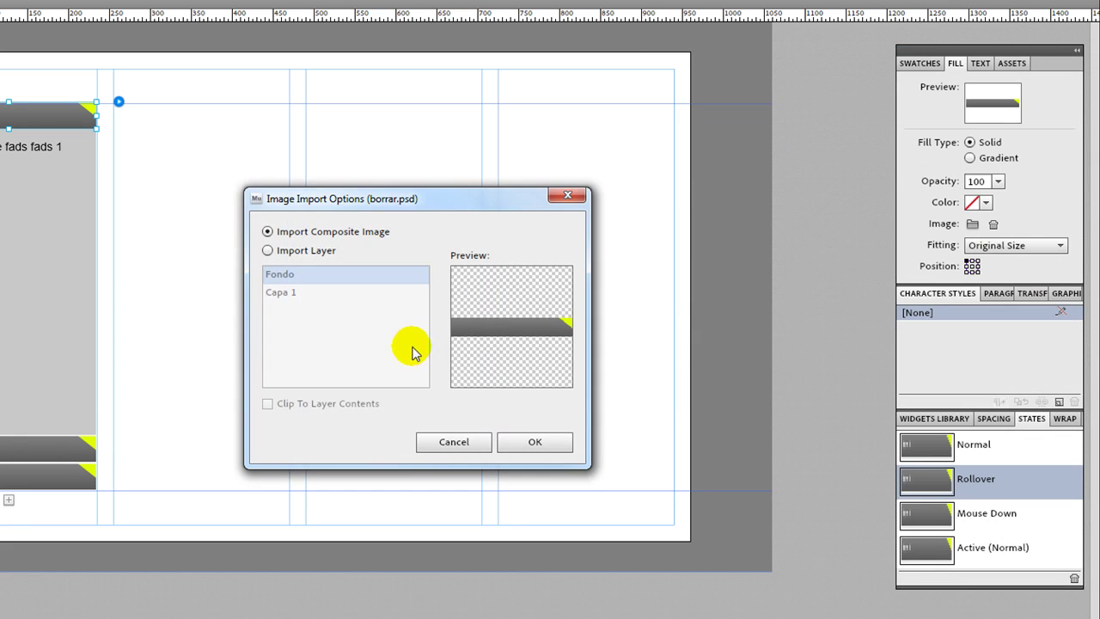
{"action": "left_click", "coordinate": [310, 251]}
{"action": "left_click", "coordinate": [273, 280]}
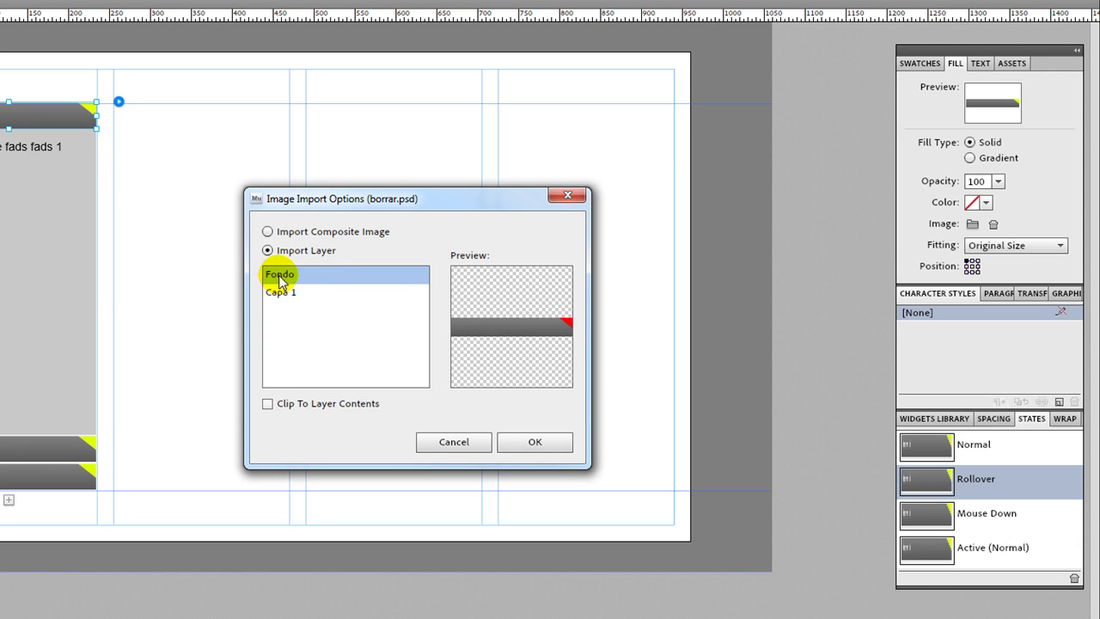
{"action": "left_click", "coordinate": [545, 440]}
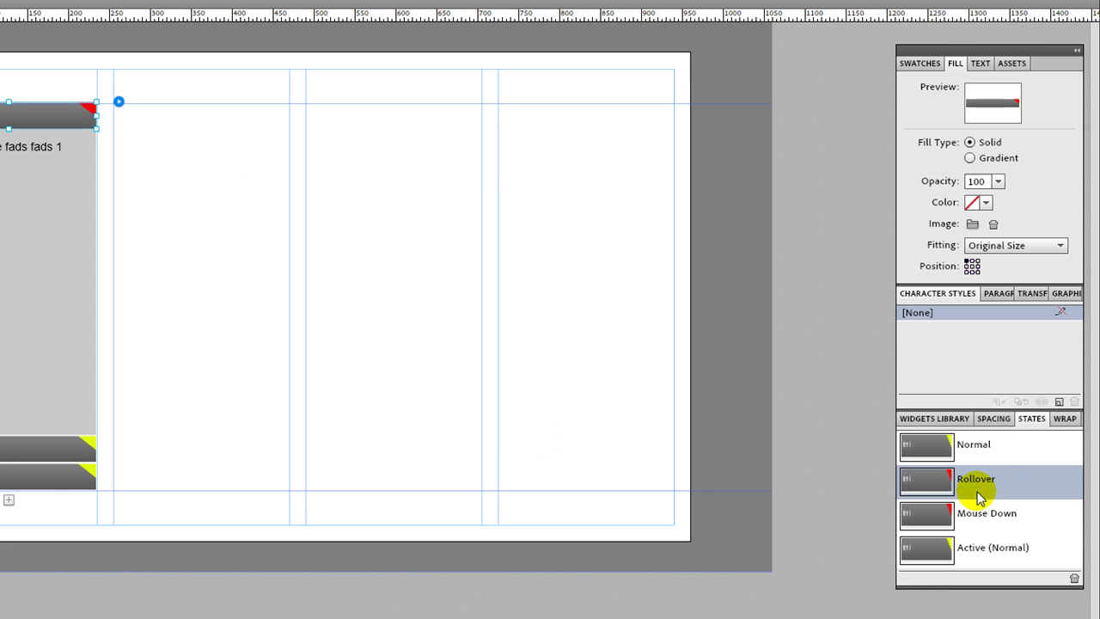
- Give the header's Active (Normal) state the Fondo layer of borrar.psd as its fill image
{"action": "left_click", "coordinate": [939, 554]}
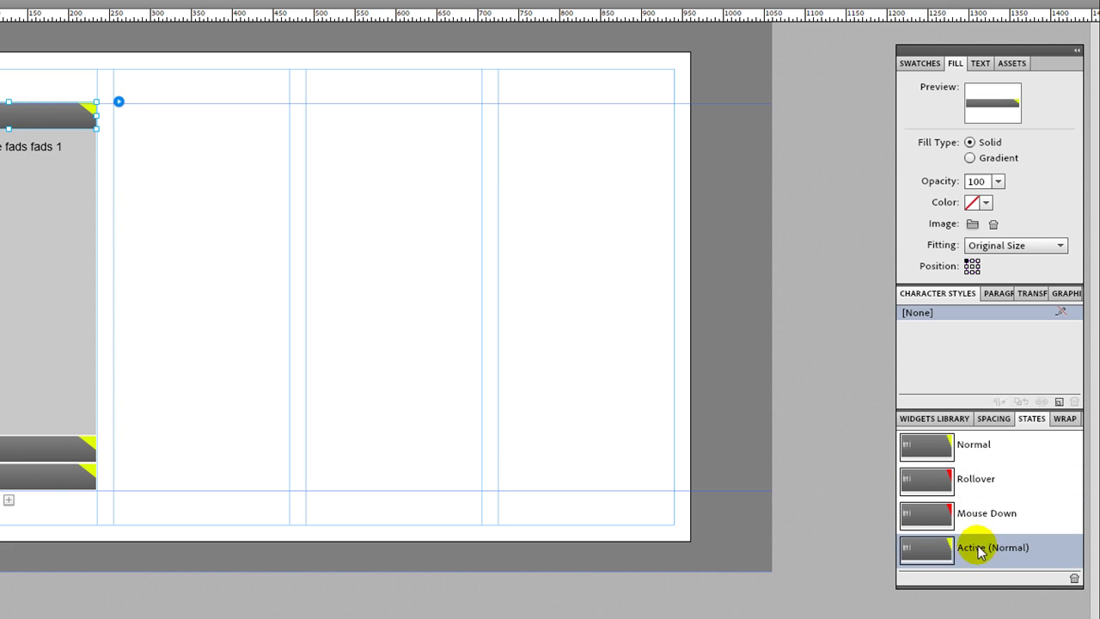
{"action": "left_click", "coordinate": [972, 225]}
{"action": "left_click_drag", "start_coordinate": [1084, 124], "coordinate": [1083, 248]}
{"action": "left_click", "coordinate": [788, 236]}
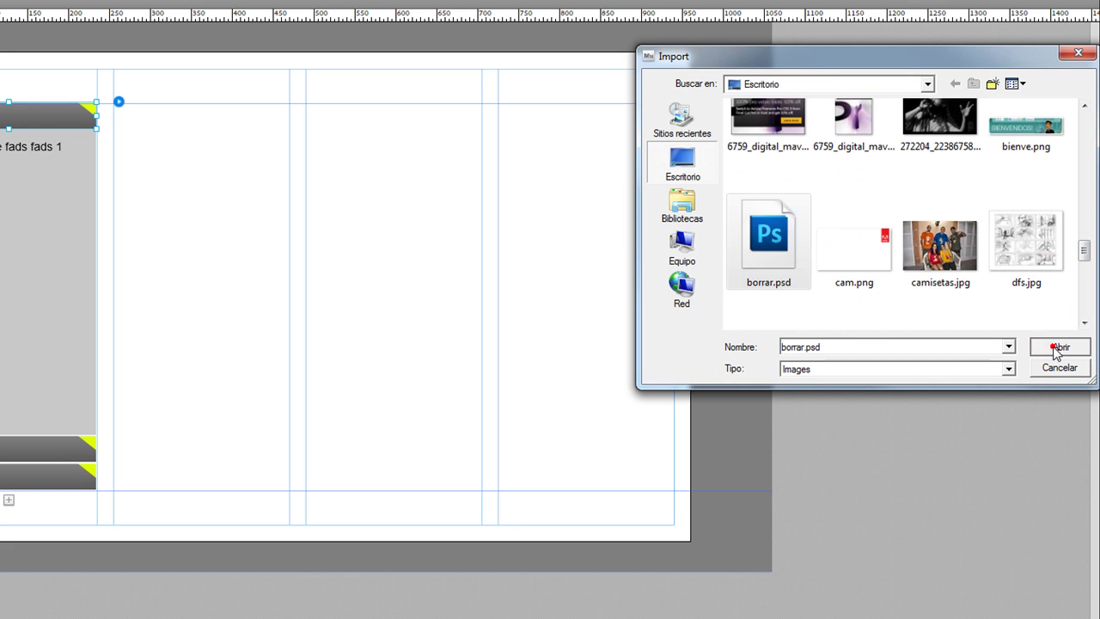
{"action": "left_click", "coordinate": [1061, 346]}
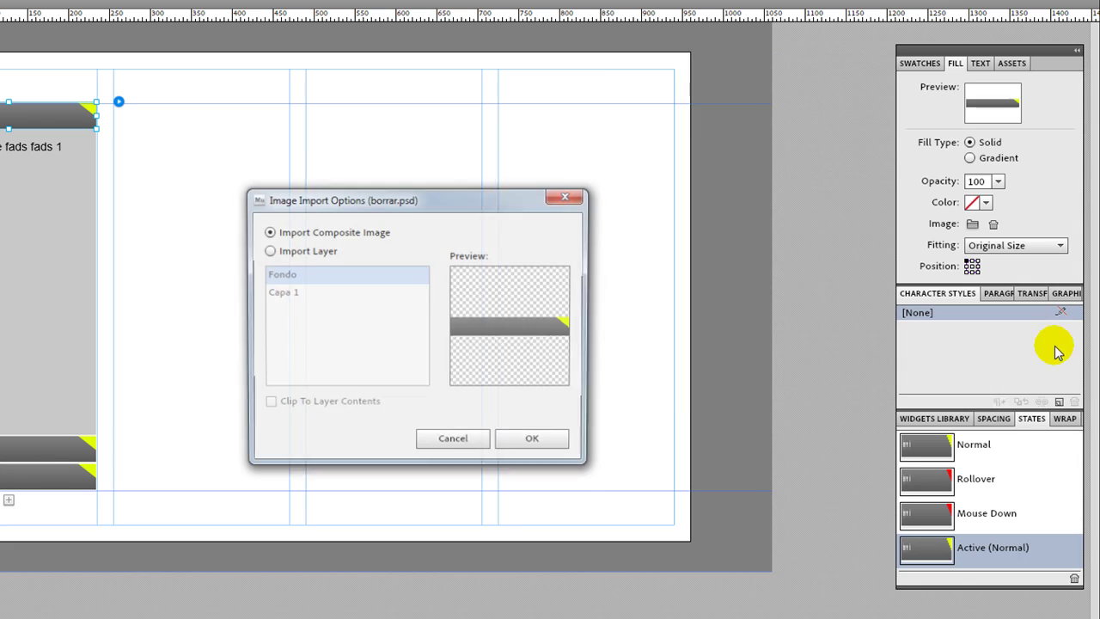
{"action": "left_click", "coordinate": [291, 250]}
{"action": "left_click", "coordinate": [552, 438]}
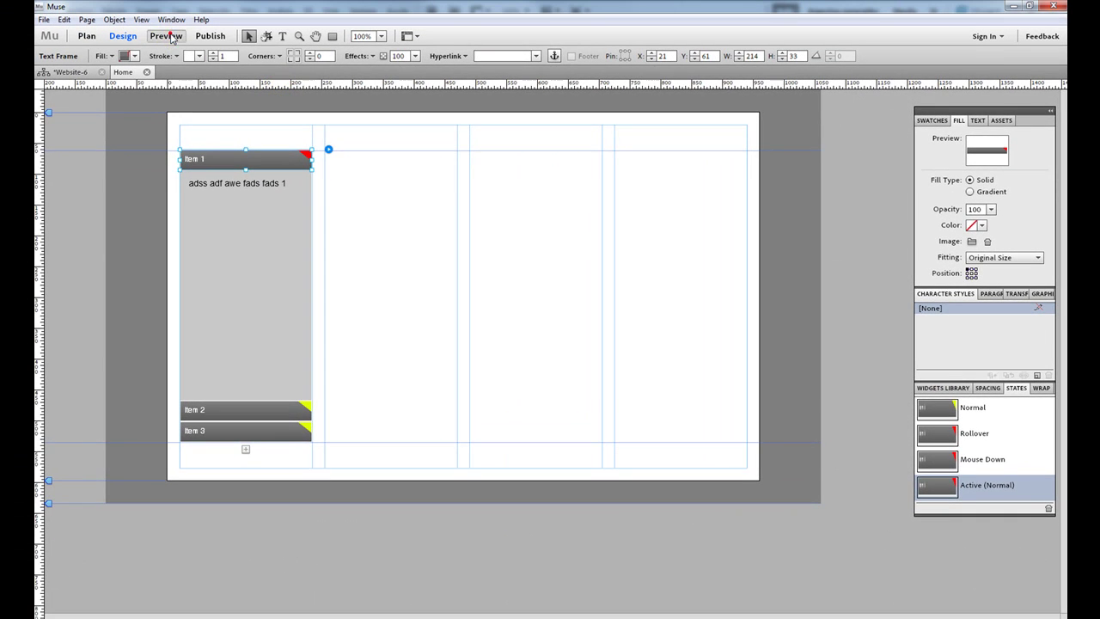
- Preview the page and test the accordion by opening Item 2 and Item 3
{"action": "left_click", "coordinate": [166, 36]}
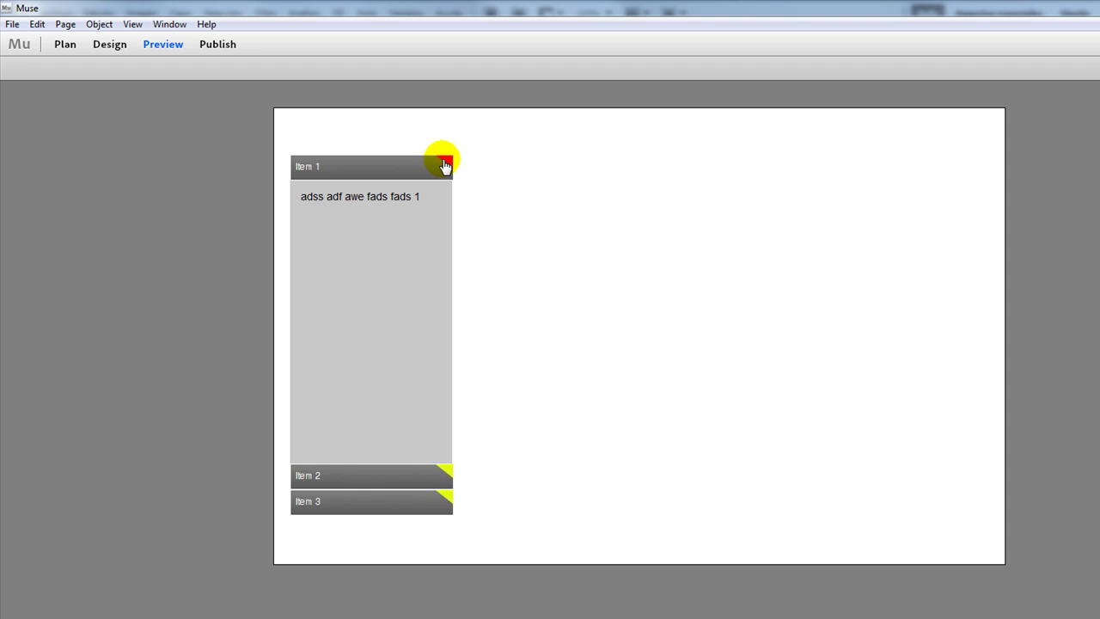
{"action": "left_click", "coordinate": [385, 472]}
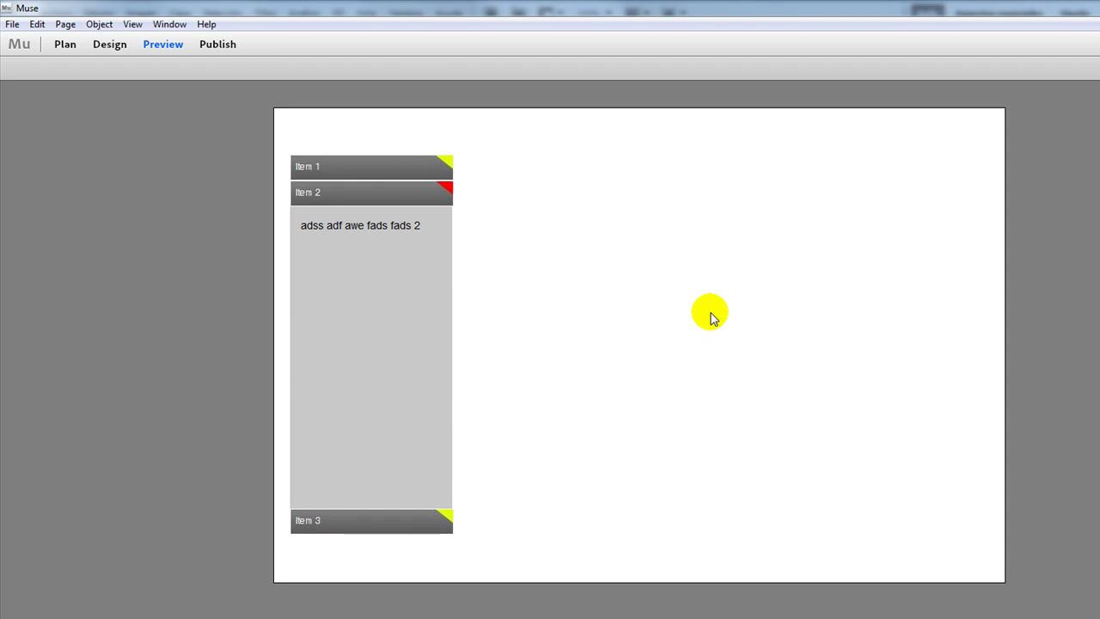
{"action": "left_click", "coordinate": [375, 522]}
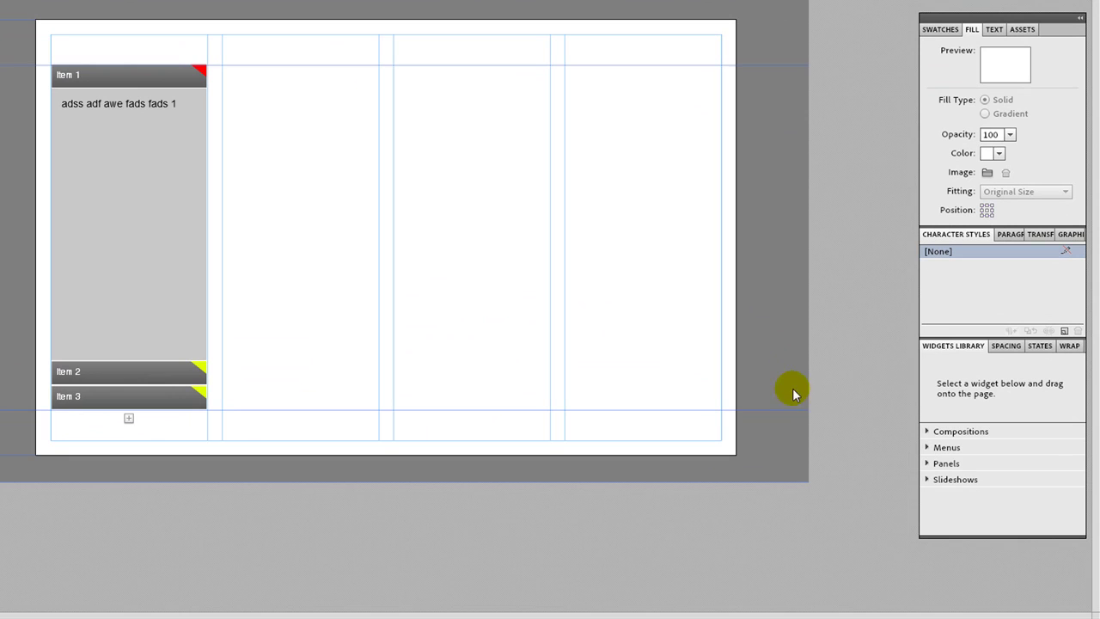
- Add a Presentation composition widget to the page in Design view and align it with the second column beside the accordion
{"action": "left_click", "coordinate": [925, 432]}
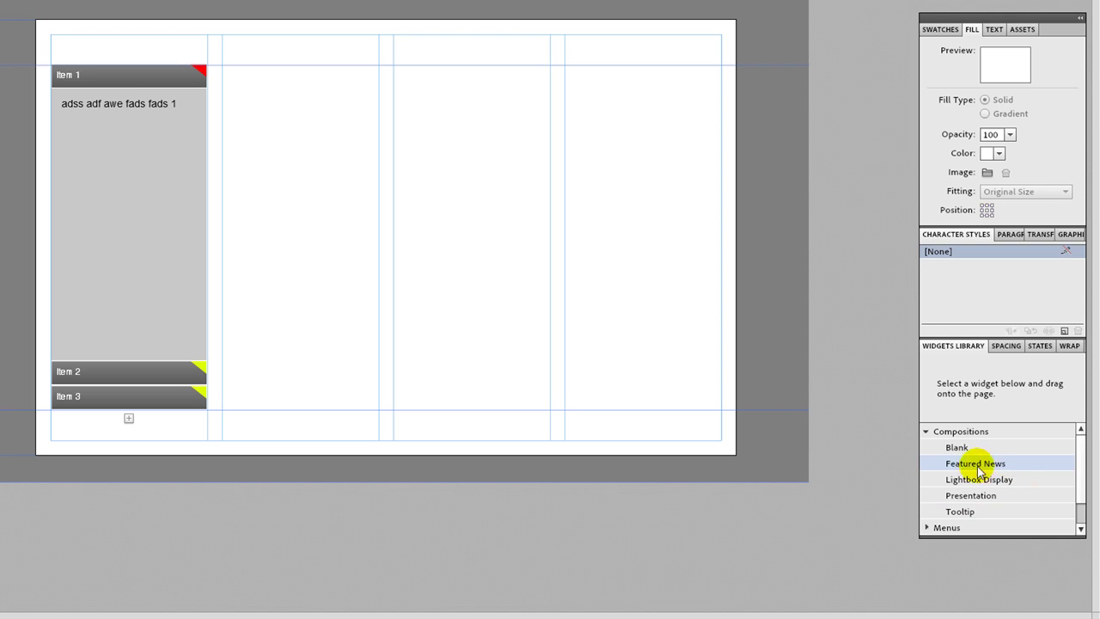
{"action": "left_click_drag", "start_coordinate": [967, 497], "coordinate": [434, 176]}
{"action": "left_click_drag", "start_coordinate": [521, 266], "coordinate": [323, 177]}
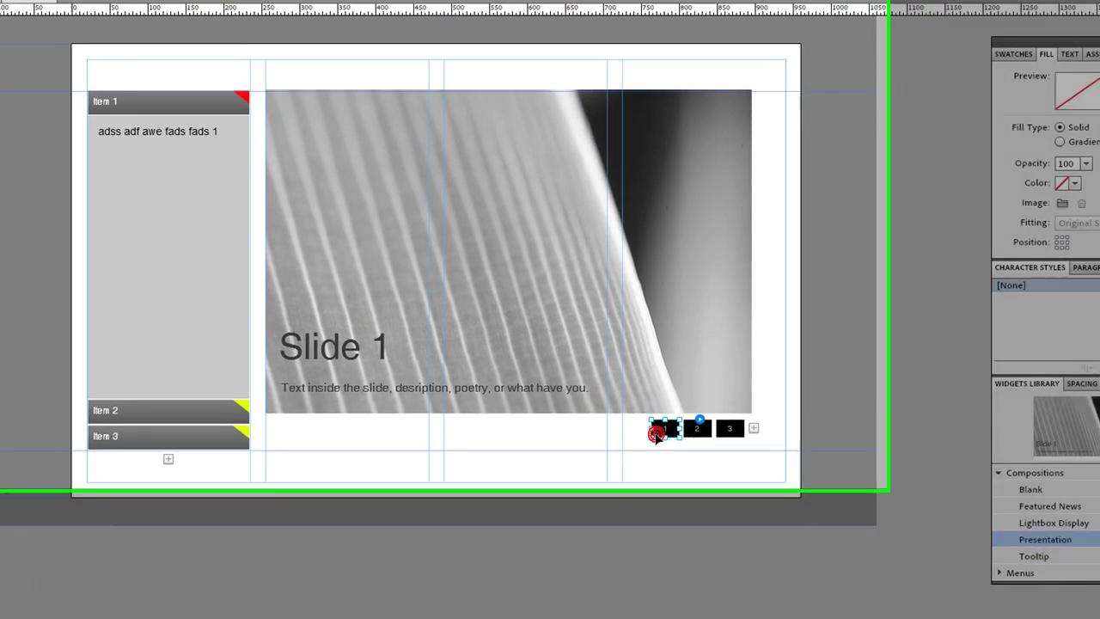
- Stack the presentation's number buttons 1, 2 and 3 vertically along the right side of the slide image, with button 3 at X 903, Y 134
{"action": "left_click_drag", "start_coordinate": [601, 391], "coordinate": [700, 84]}
{"action": "left_click_drag", "start_coordinate": [963, 196], "coordinate": [970, 184]}
{"action": "left_click", "coordinate": [879, 554]}
{"action": "left_click_drag", "start_coordinate": [883, 556], "coordinate": [963, 215]}
{"action": "left_click", "coordinate": [915, 557]}
{"action": "left_click_drag", "start_coordinate": [915, 560], "coordinate": [962, 247]}
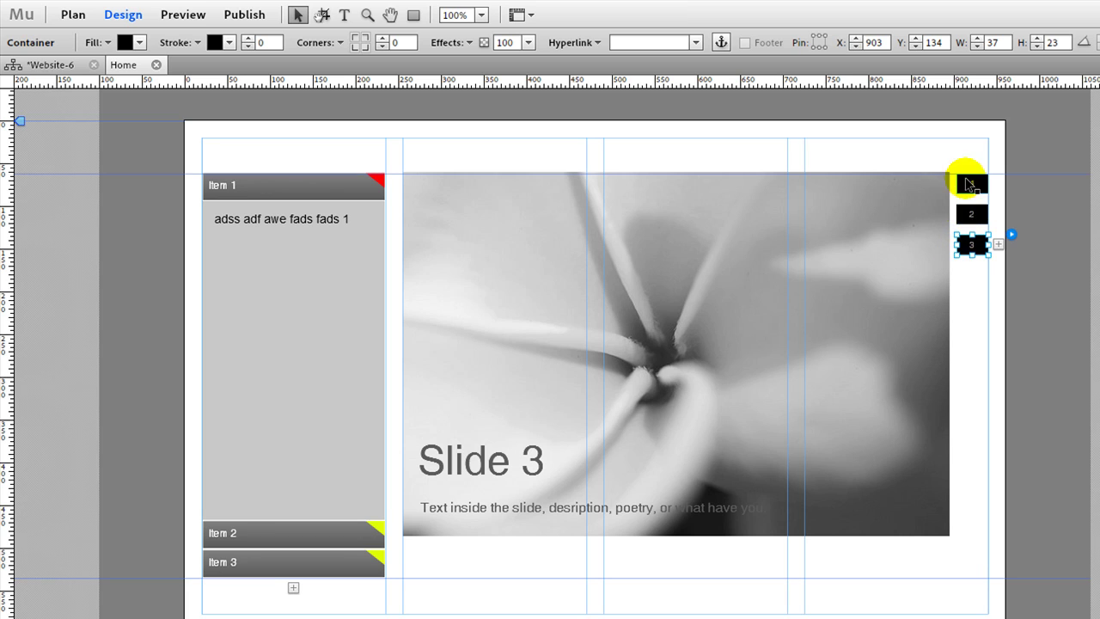
{"action": "left_click", "coordinate": [1010, 322]}
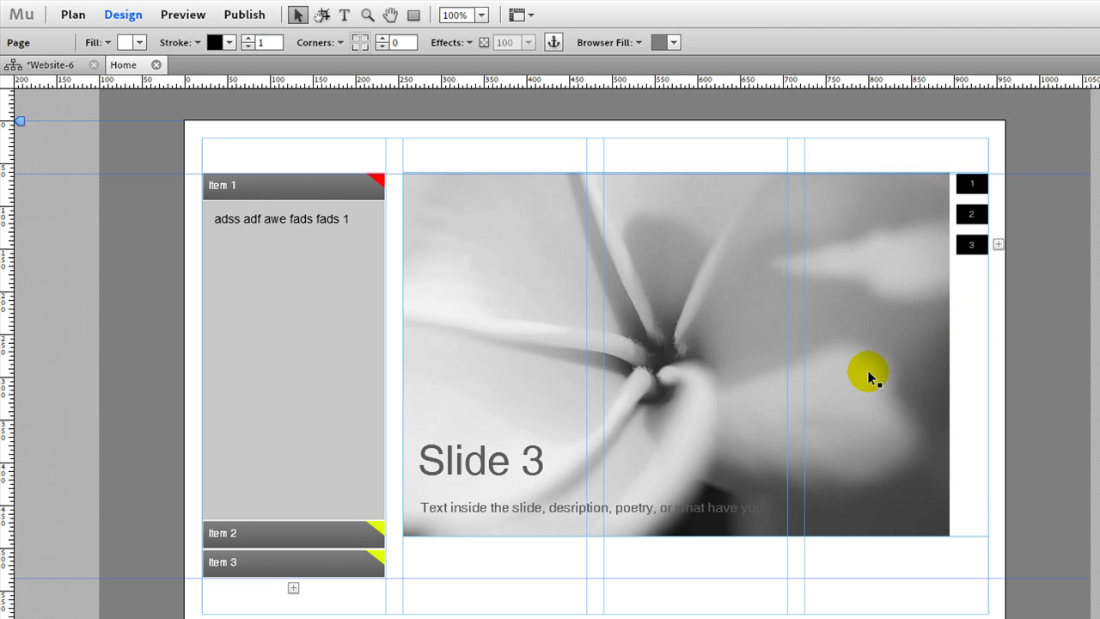
- Nudge the Slide 3 title text frame down 6 pixels to Y 379 and deselect it
{"action": "left_click", "coordinate": [520, 457]}
{"action": "left_click", "coordinate": [526, 459]}
{"action": "left_click", "coordinate": [528, 461]}
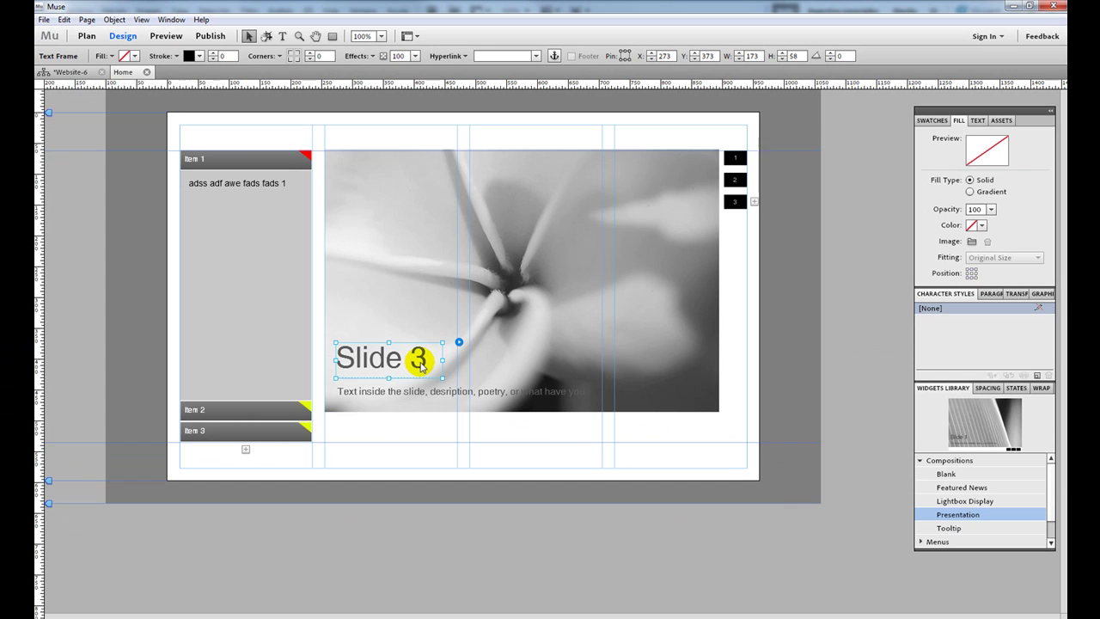
{"action": "key", "text": "Down"}
{"action": "key", "text": "Down"}
{"action": "key", "text": "Down"}
{"action": "key", "text": "Down"}
{"action": "key", "text": "Down"}
{"action": "key", "text": "Down"}
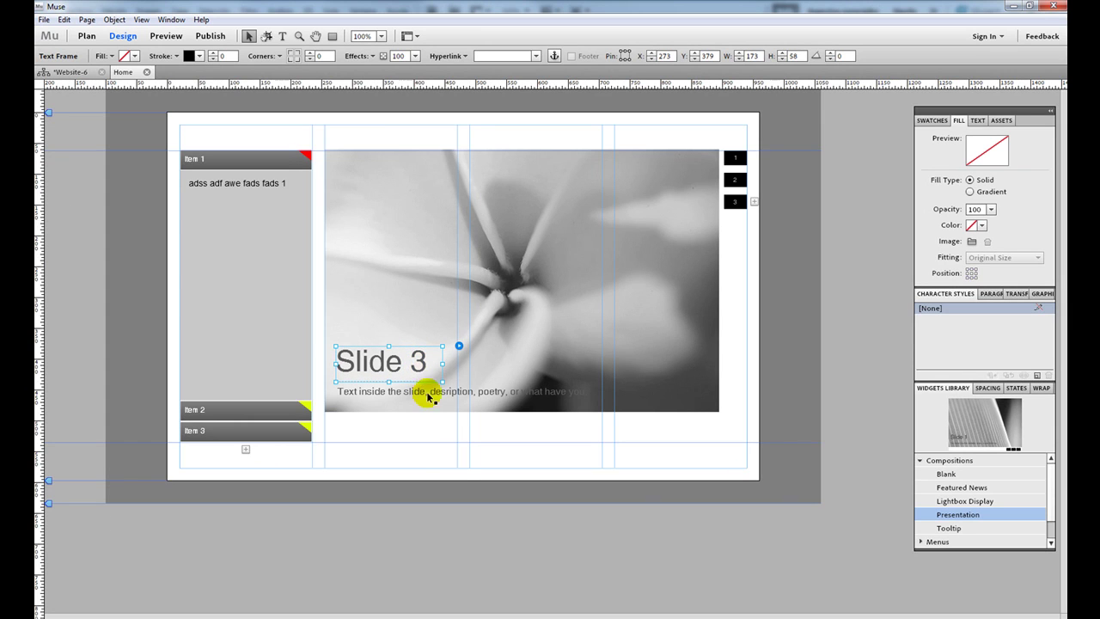
{"action": "left_click", "coordinate": [430, 460]}
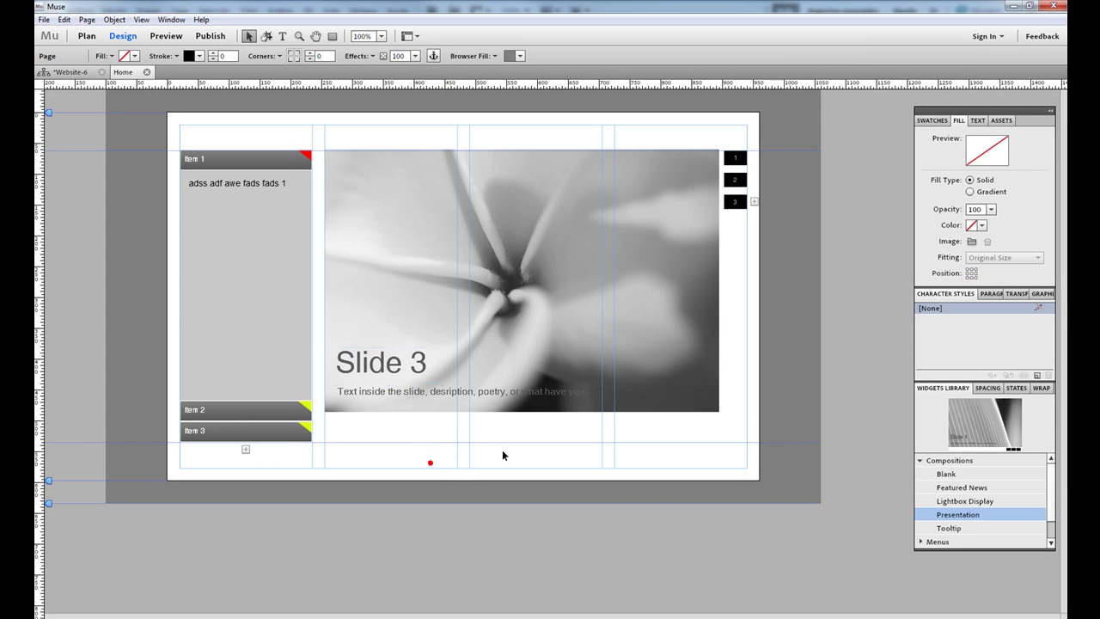
- Open the command for inserting custom HTML code into the page
{"action": "left_click", "coordinate": [114, 19]}
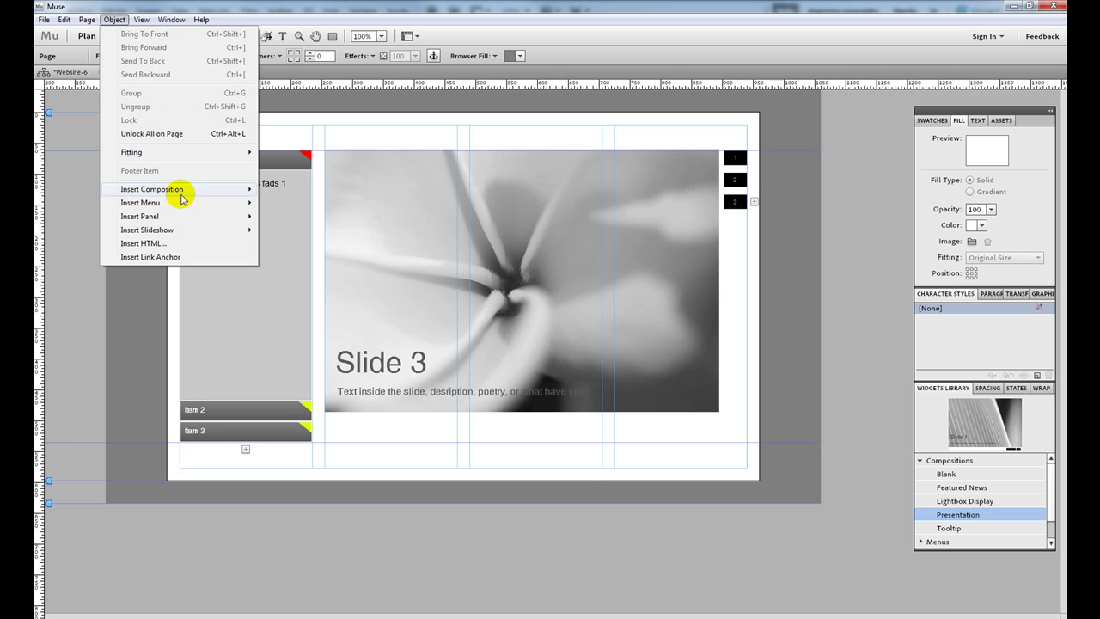
{"action": "left_click", "coordinate": [144, 246]}
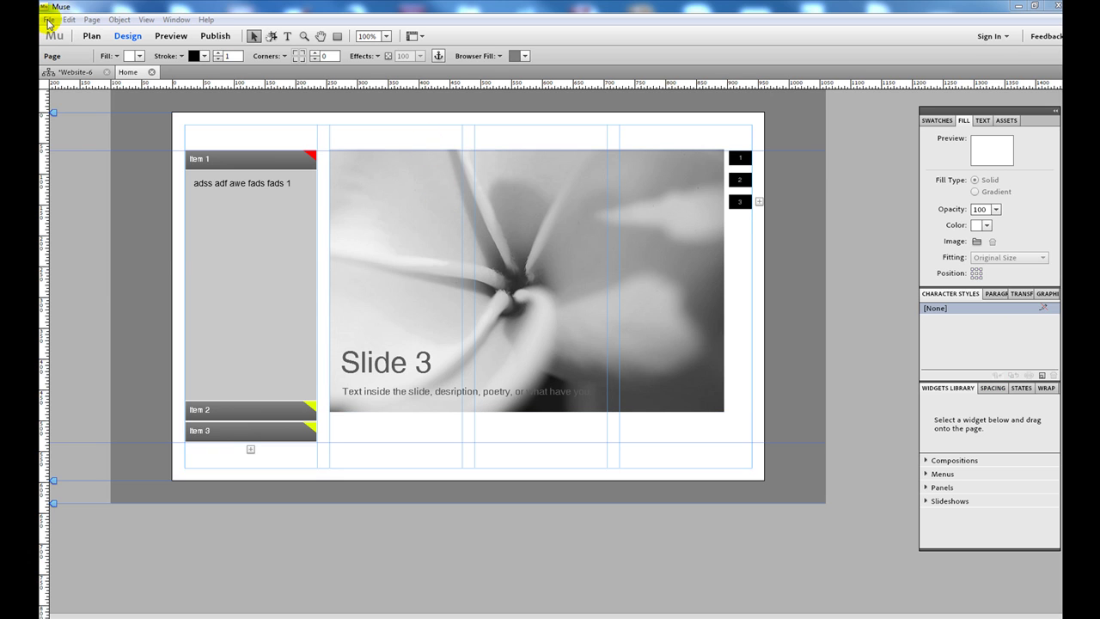
- Export the site as HTML to the muse\web folder on the Desktop
{"action": "left_click", "coordinate": [48, 19]}
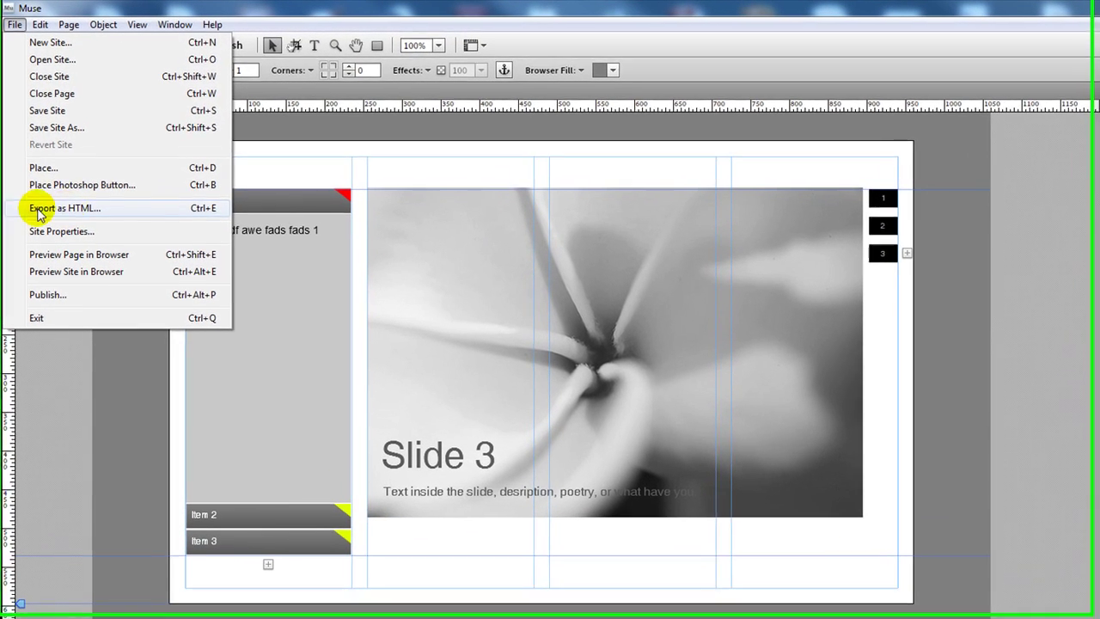
{"action": "left_click", "coordinate": [41, 209]}
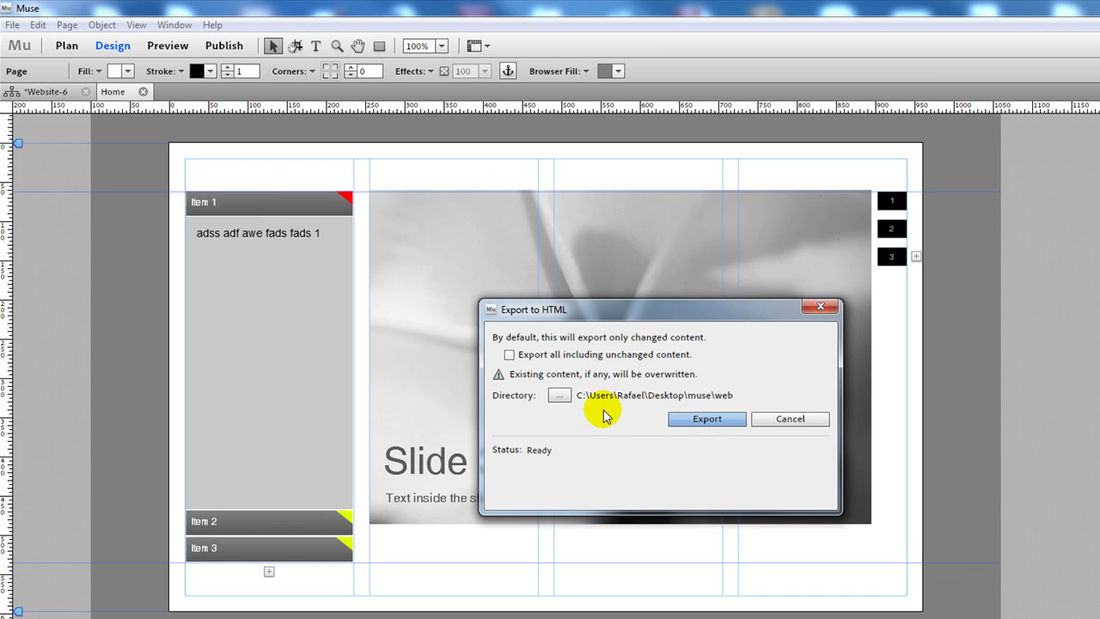
{"action": "left_click", "coordinate": [710, 415]}
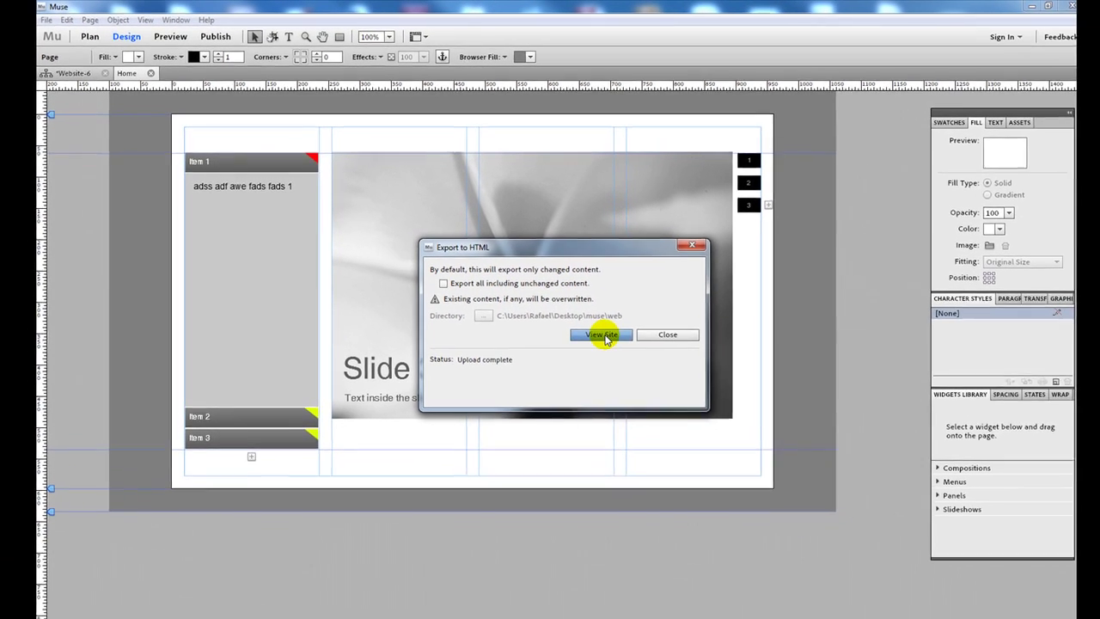
- Switch to the exported web folder in Windows Explorer, open index.html in Internet Explorer and allow its blocked content
{"action": "left_click", "coordinate": [223, 570]}
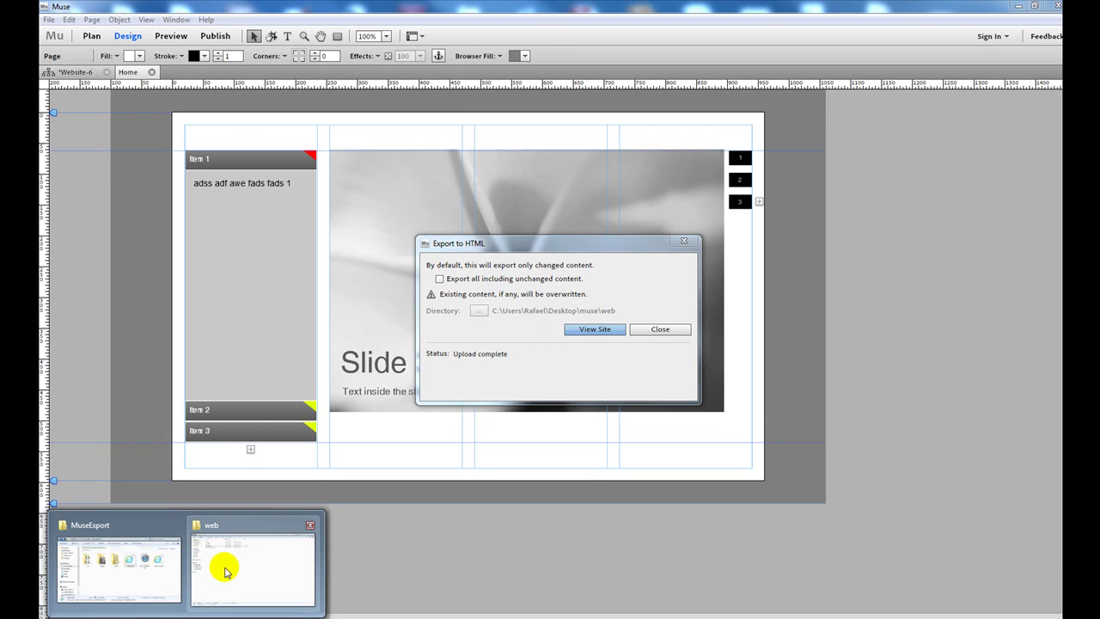
{"action": "left_click", "coordinate": [142, 180]}
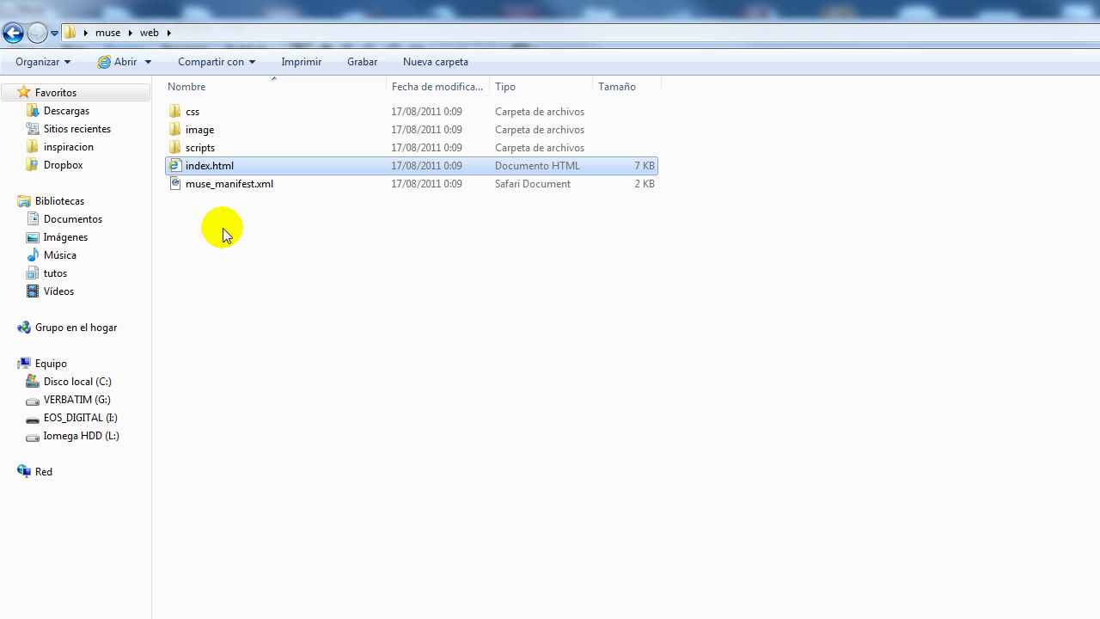
{"action": "double_click", "coordinate": [203, 165]}
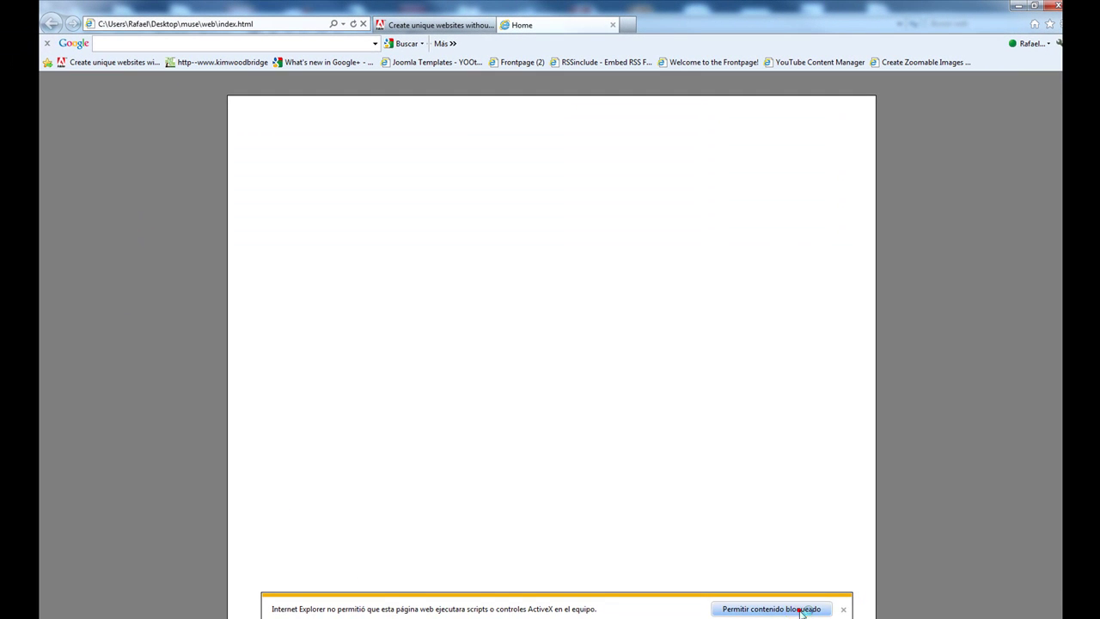
{"action": "left_click", "coordinate": [800, 611]}
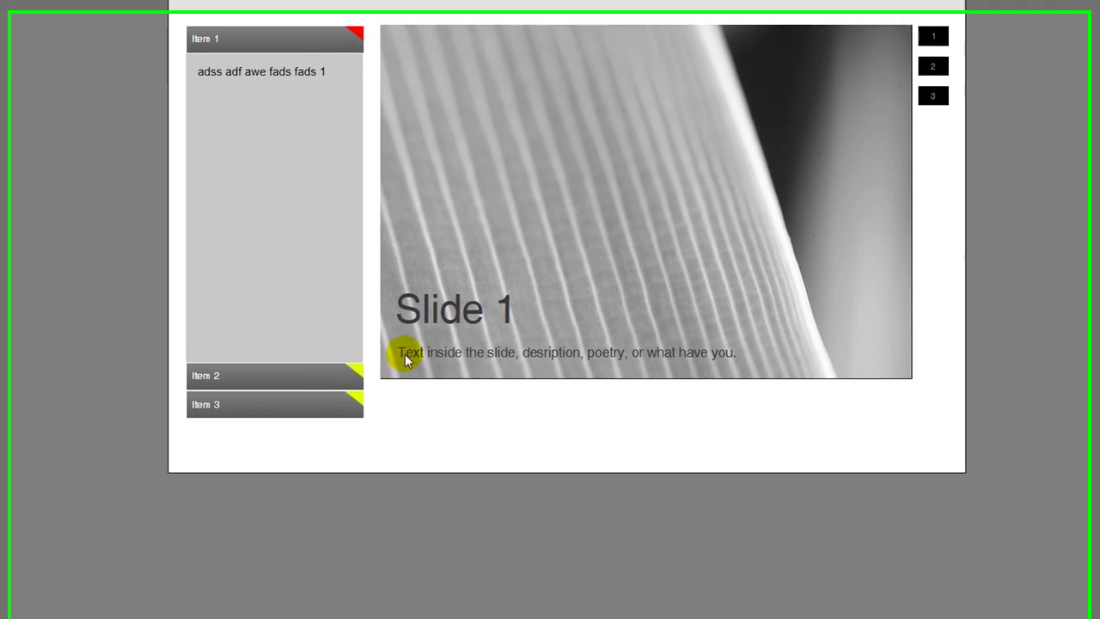
- Test the exported page by opening accordion Items 2 and 3 and showing slides 2 and 3
{"action": "left_click", "coordinate": [310, 381]}
{"action": "left_click", "coordinate": [295, 429]}
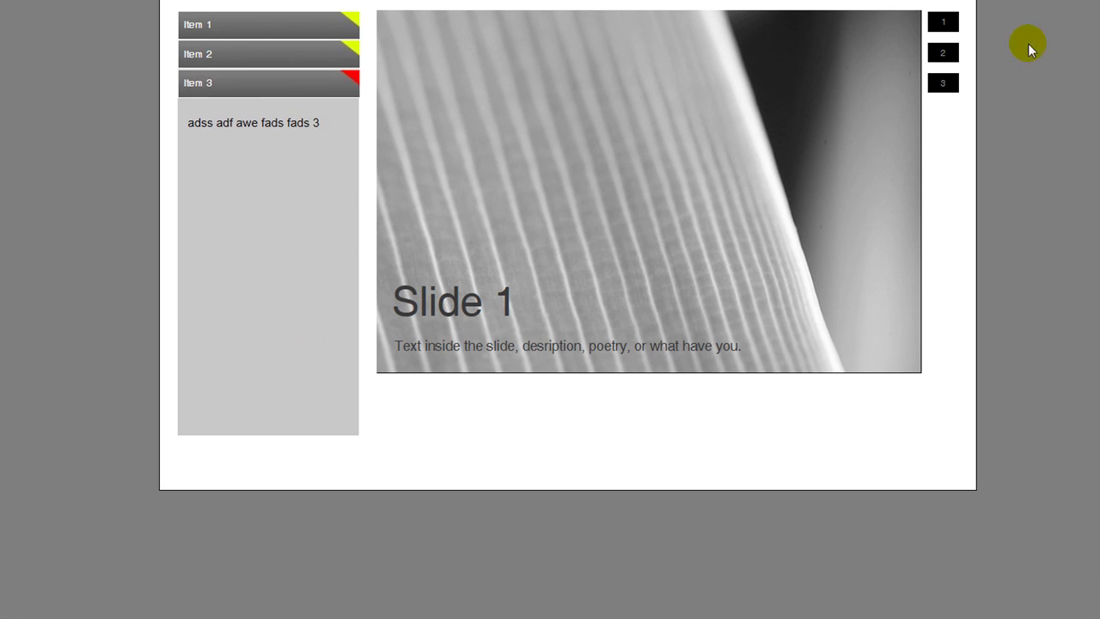
{"action": "left_click", "coordinate": [943, 53]}
{"action": "left_click", "coordinate": [943, 83]}
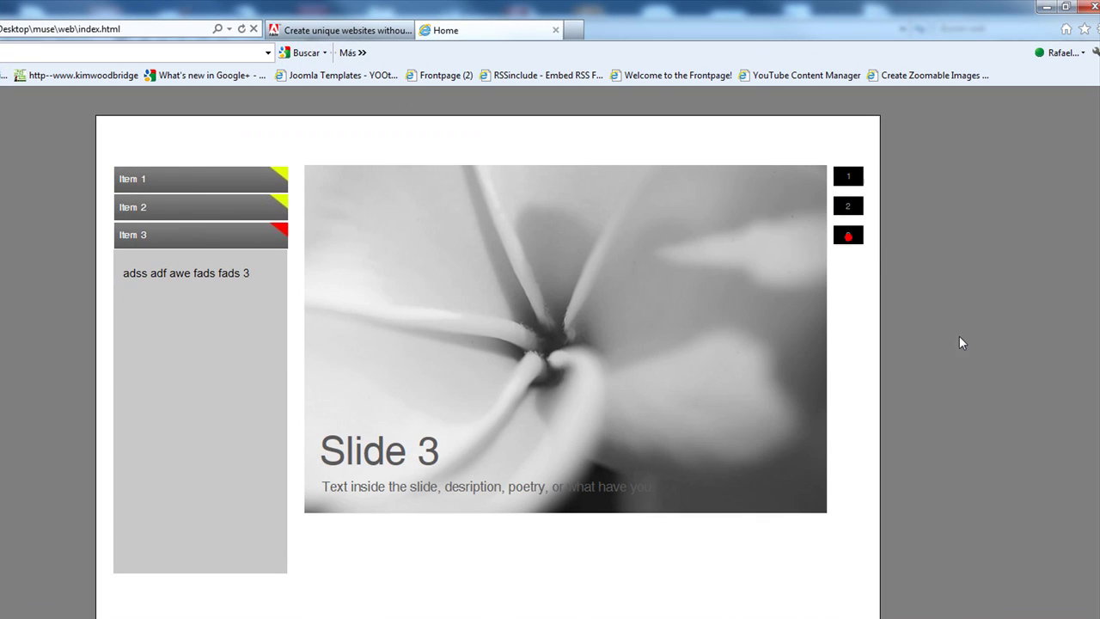